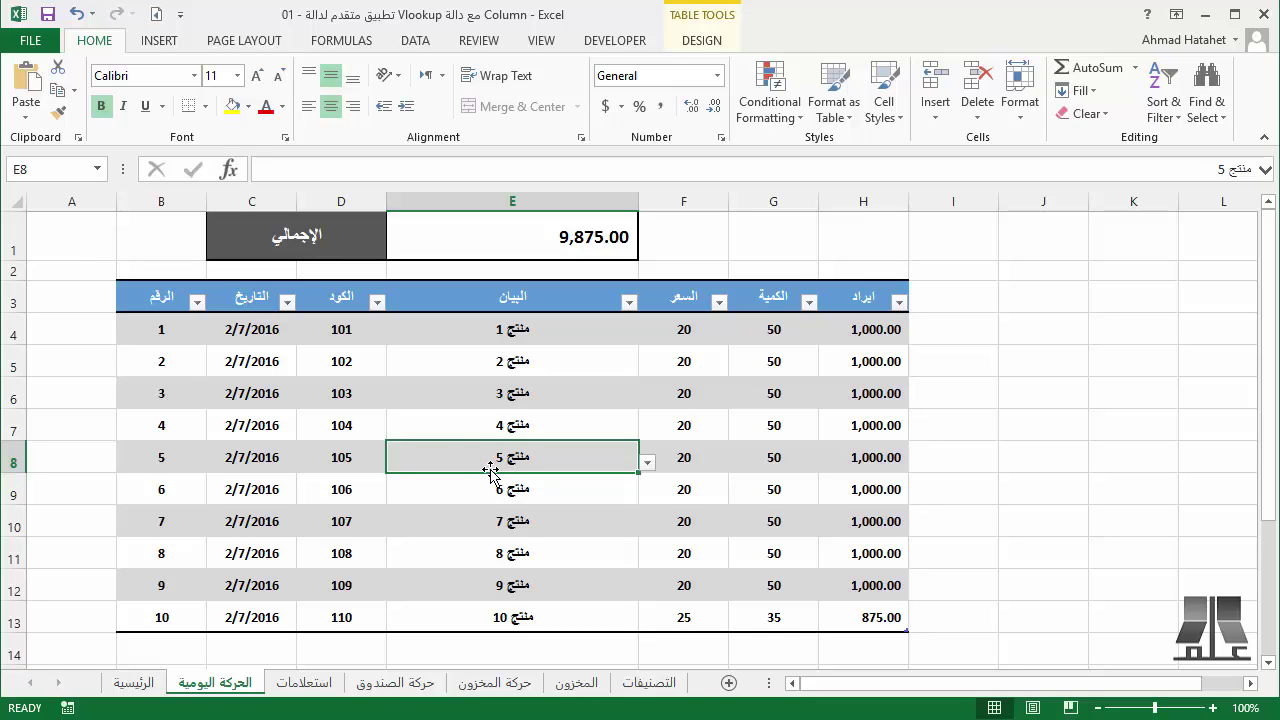
- Move from the الحركة اليومية sheet to the empty استعلامات query sheet
key(ctrl+Page_Down)
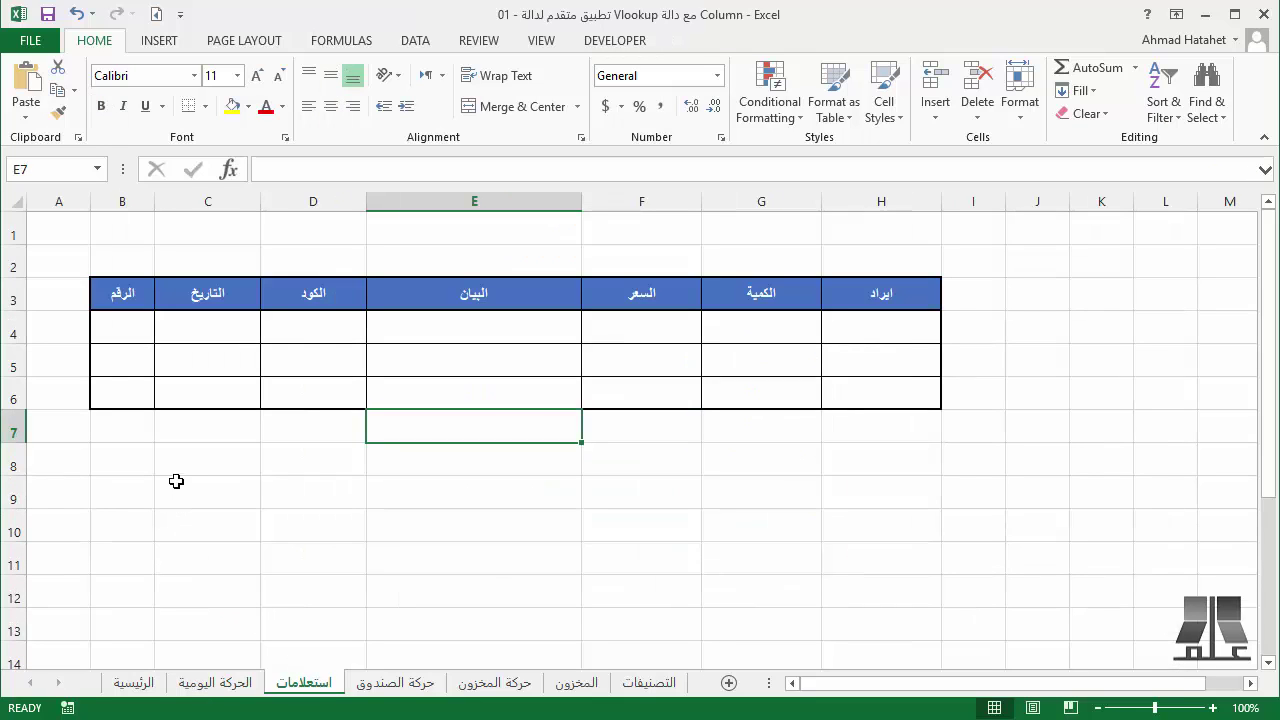
- Enter the lookup numbers 6, 5 and 1 down B4:B6, then return to C4
click(132, 327)
text(6)
key(Return)
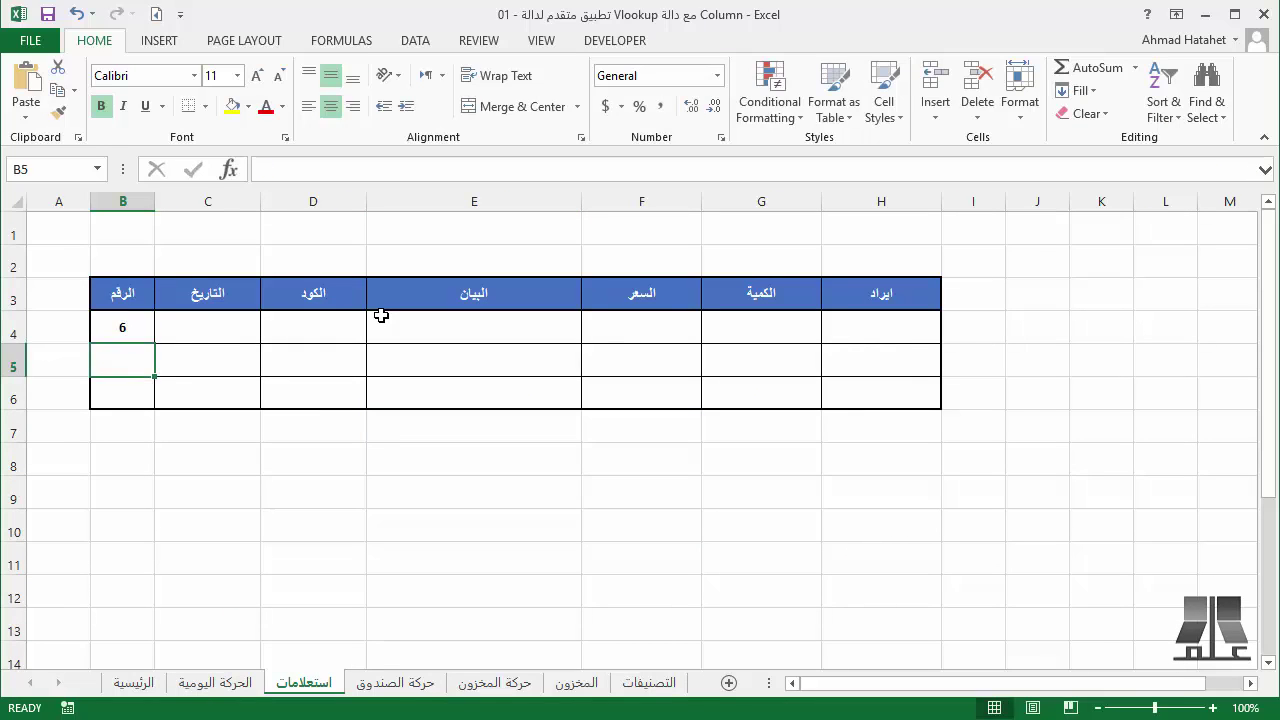
text(5)
key(Return)
text(1)
key(Return)
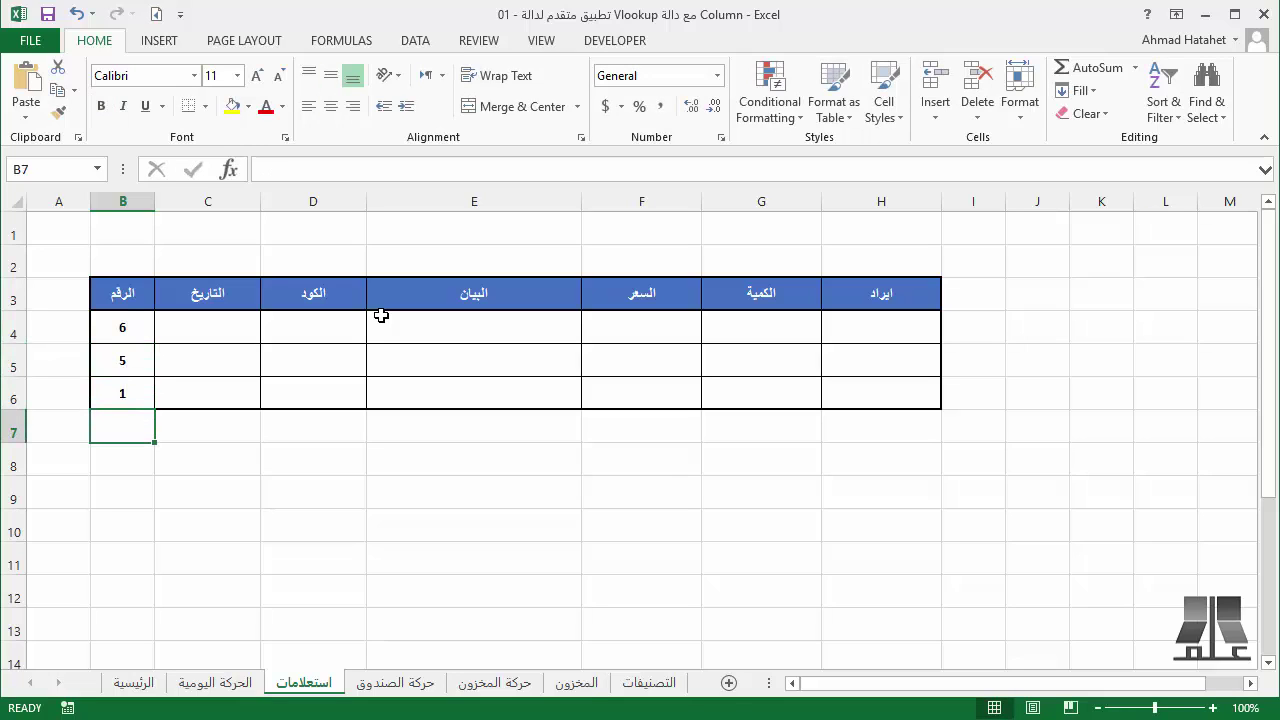
key(Up)
key(Right)
key(Right)
key(Right)
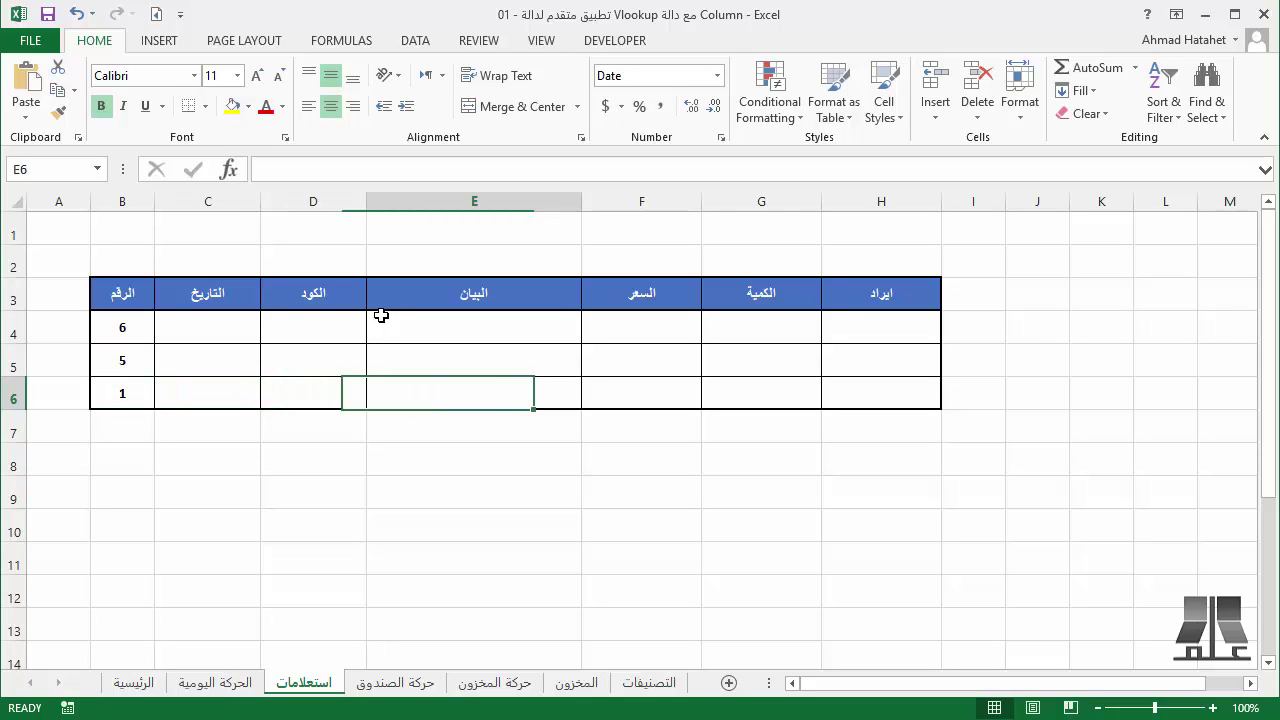
key(Right)
key(Up)
key(Up)
key(Left)
key(Left)
key(Left)
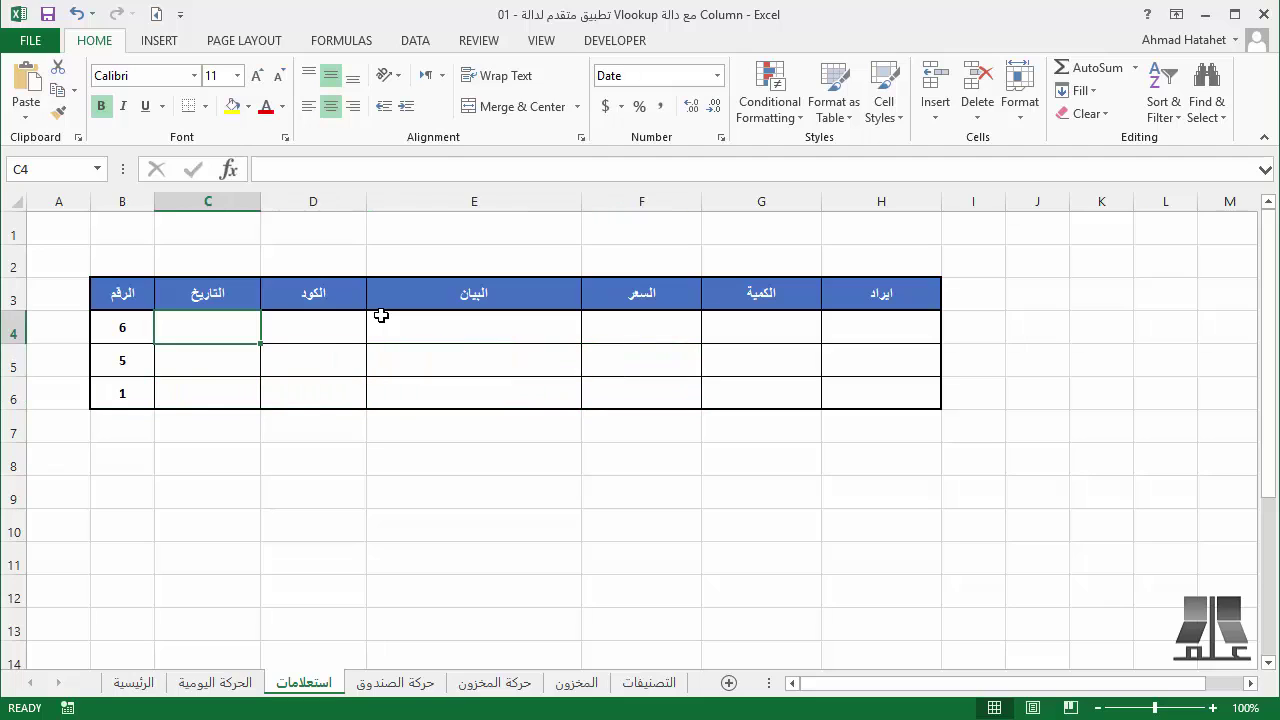
- Enter =VLOOKUP($B$4,DailyData,2,0) in C4 so it returns the date 2/7/2016
text(=)
text(vl)
key(Tab)
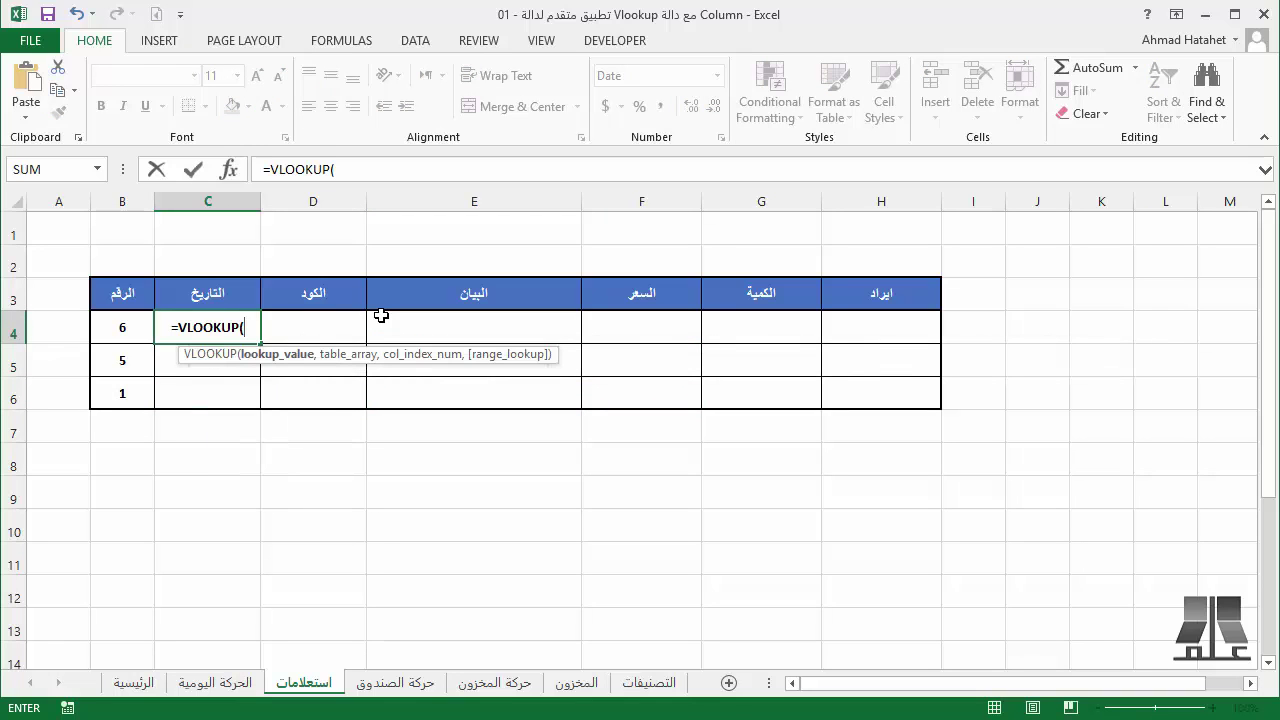
key(Left)
key(F4)
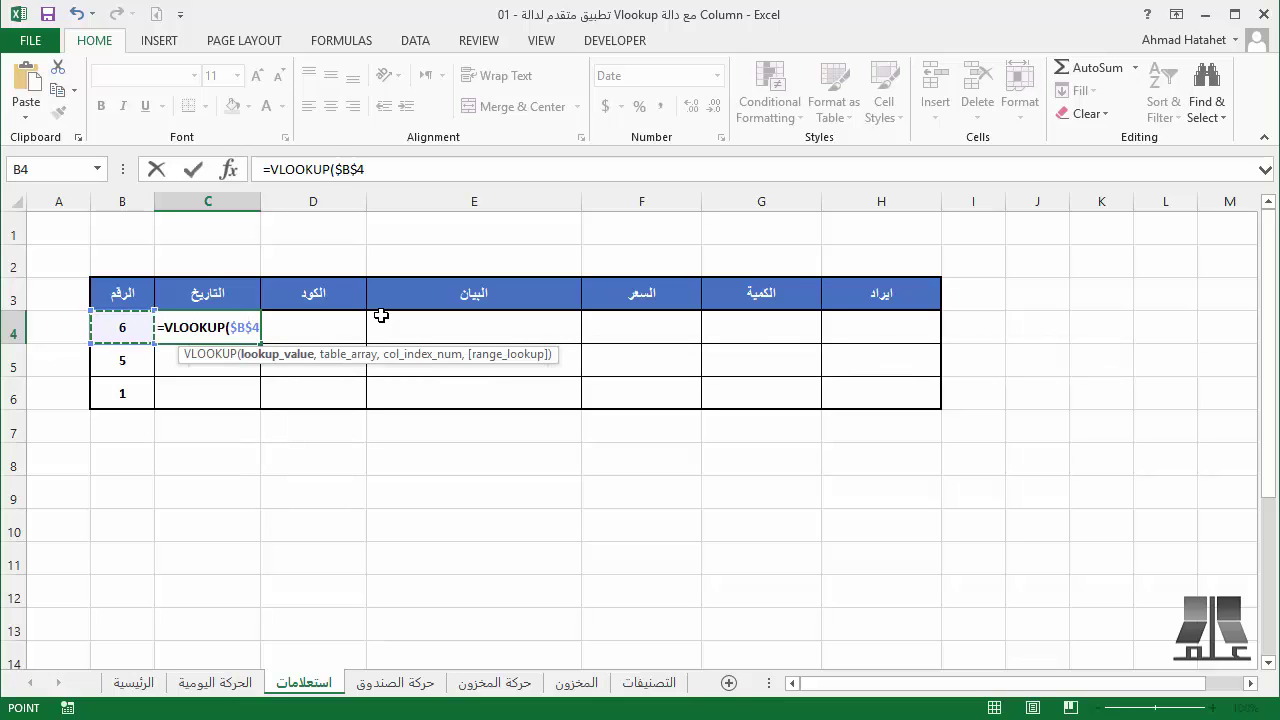
text(,)
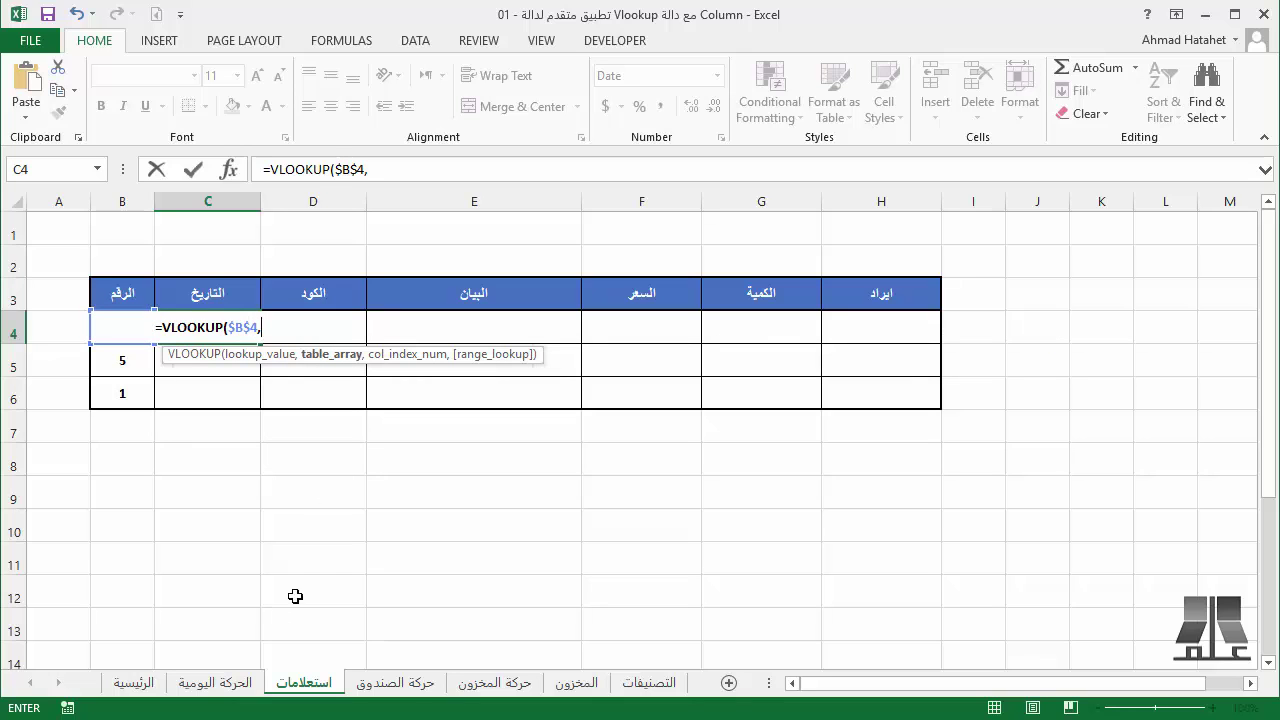
click(210, 683)
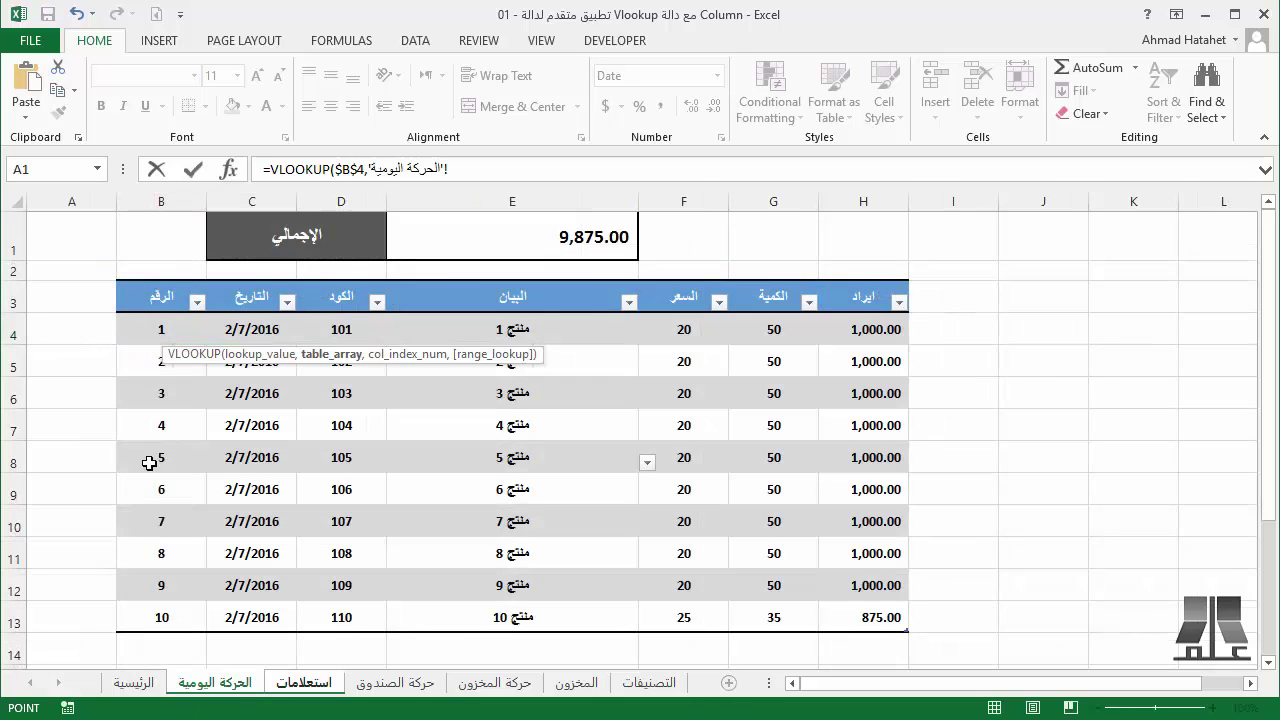
click(114, 279)
text(,DailyData,)
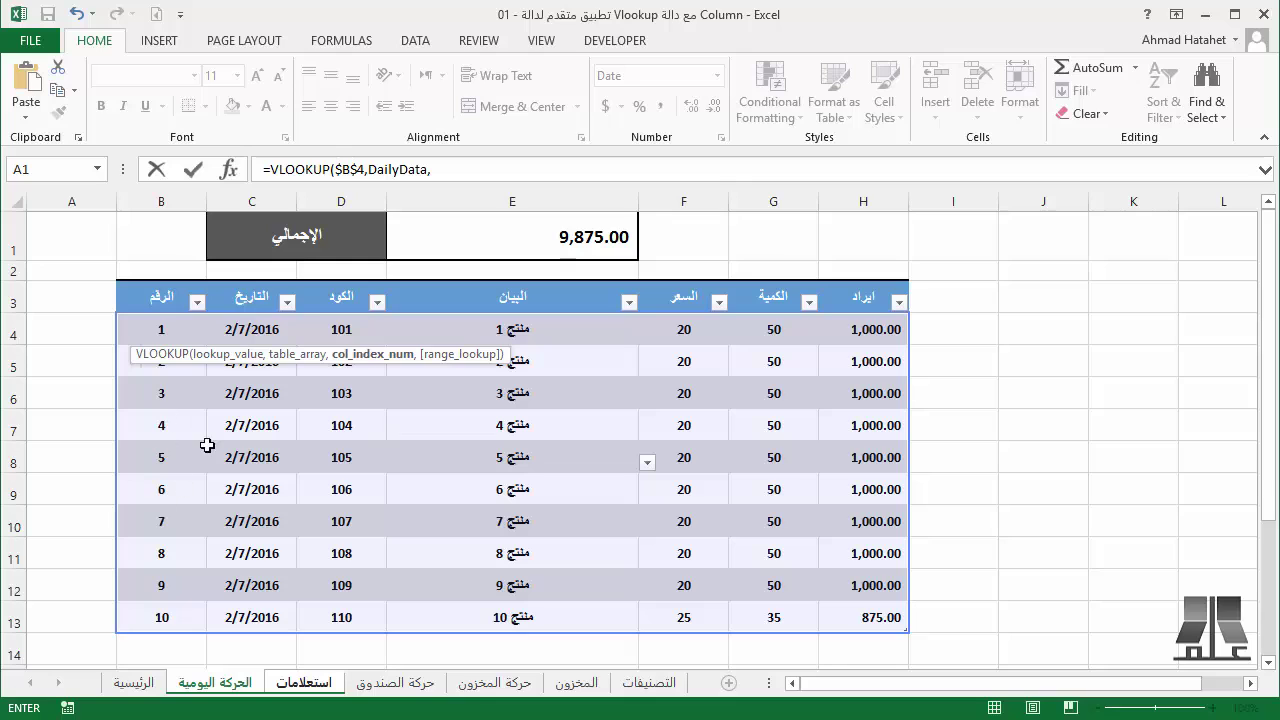
text(2)
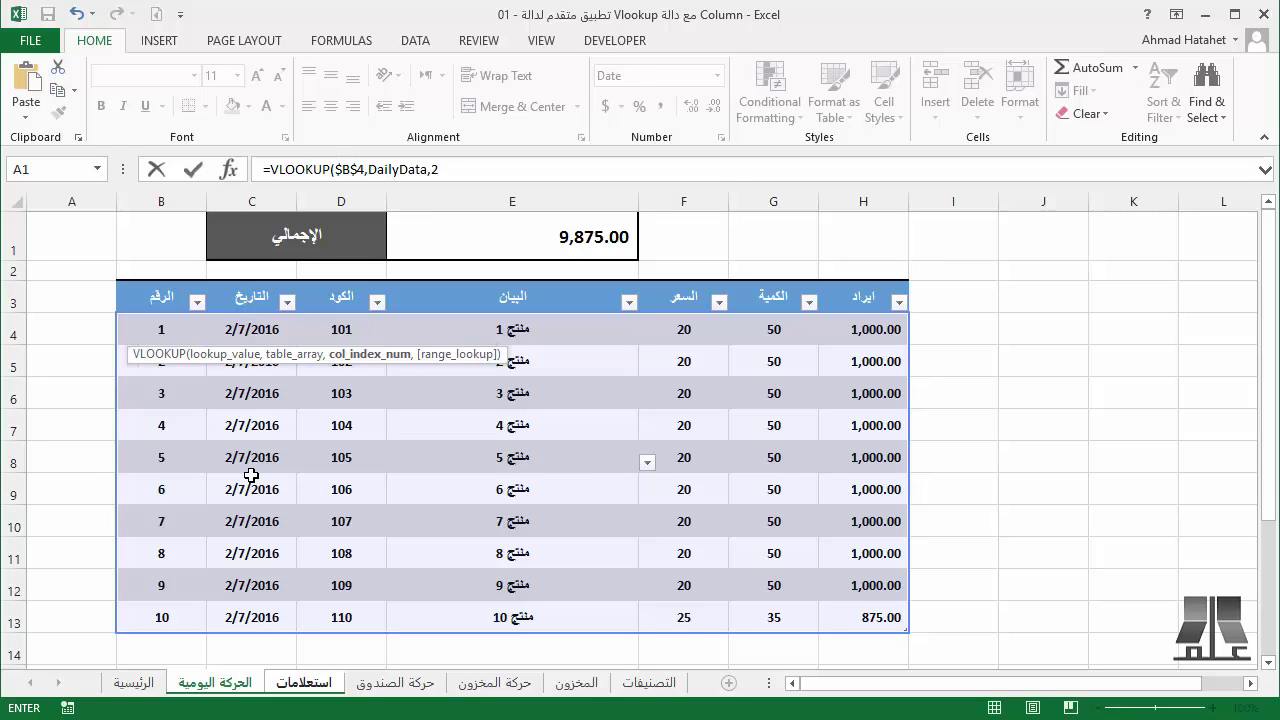
text(,)
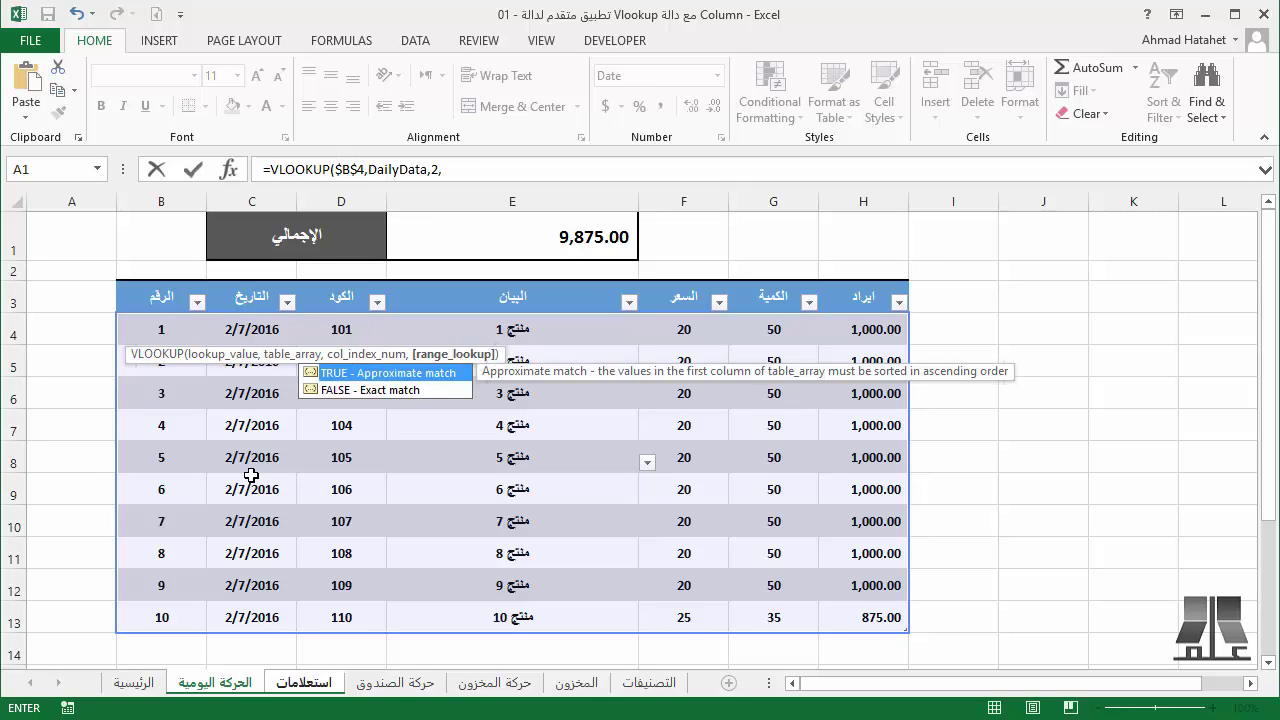
text(0))
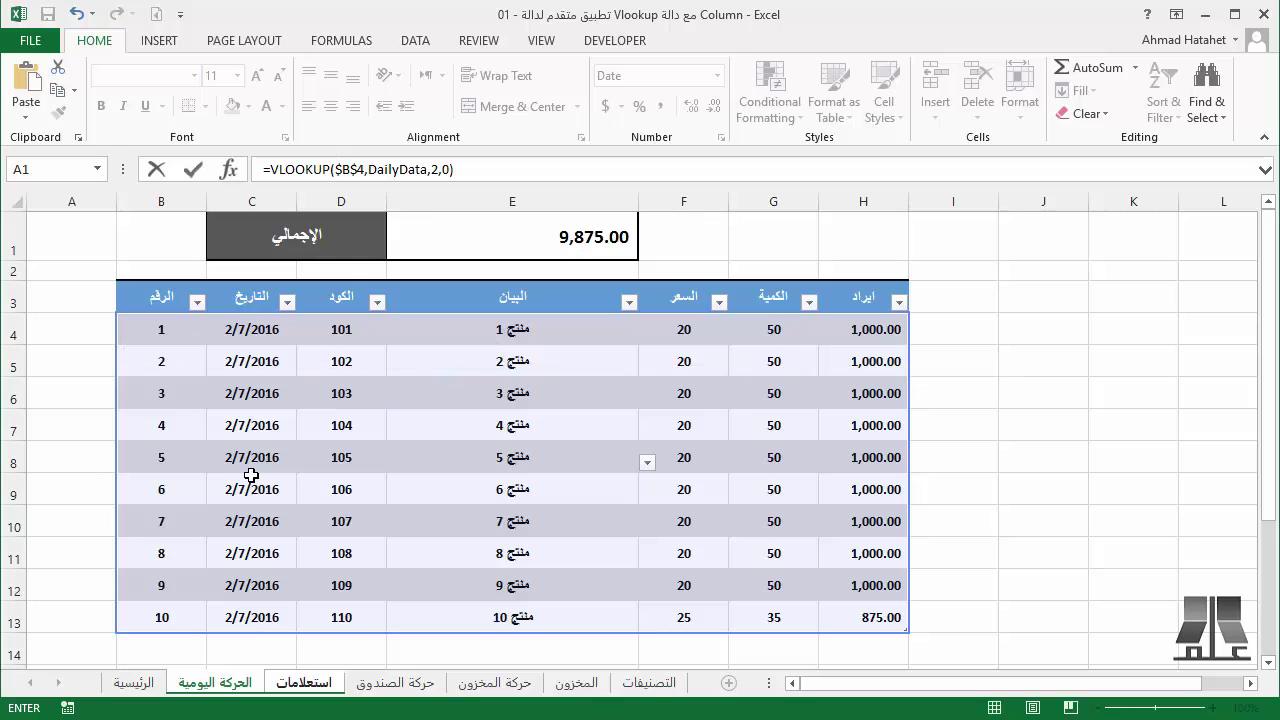
key(Return)
- Fill C4's VLOOKUP formula down through C6 and across row 4 through H4
click(246, 336)
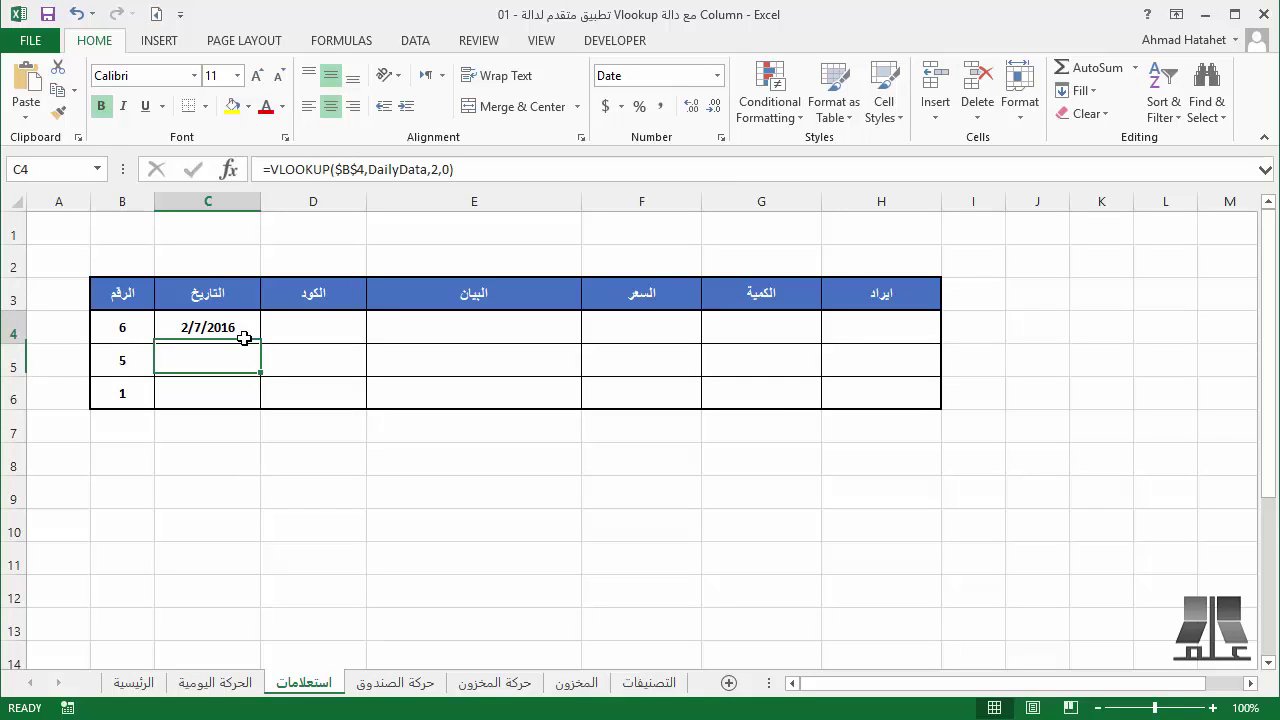
drag(260, 343, 259, 398)
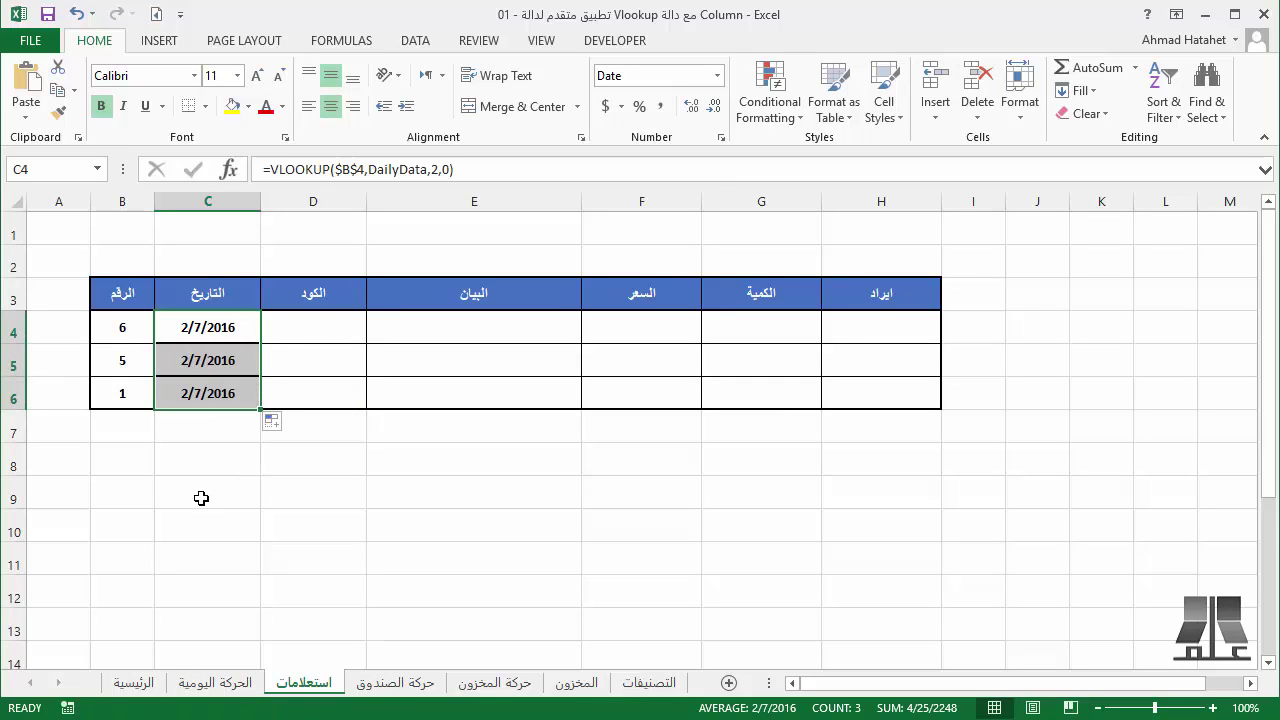
click(236, 330)
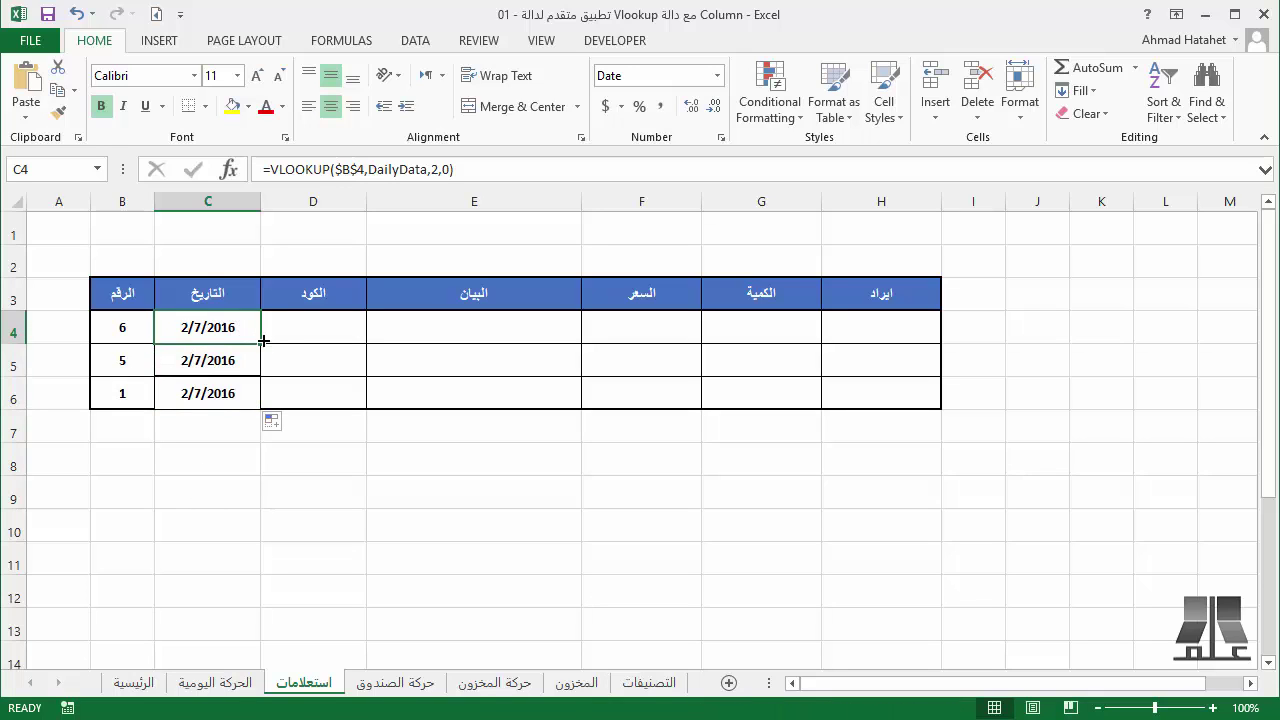
drag(260, 343, 945, 342)
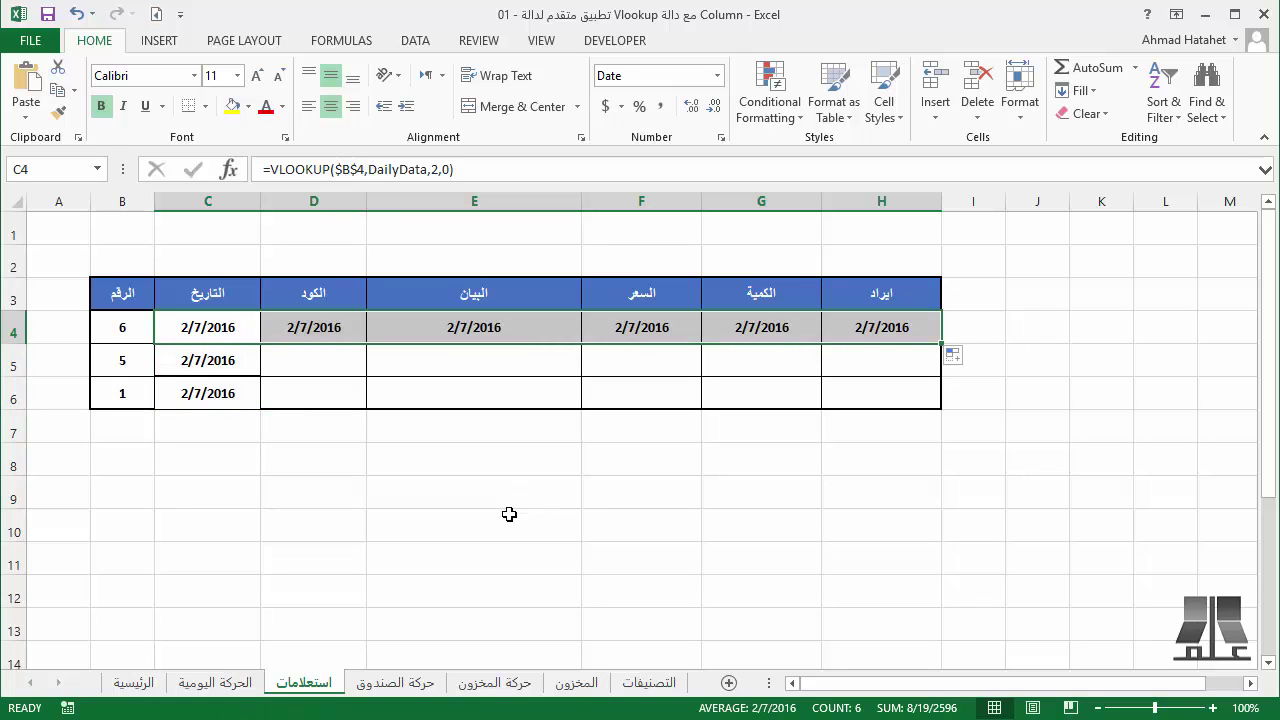
click(312, 330)
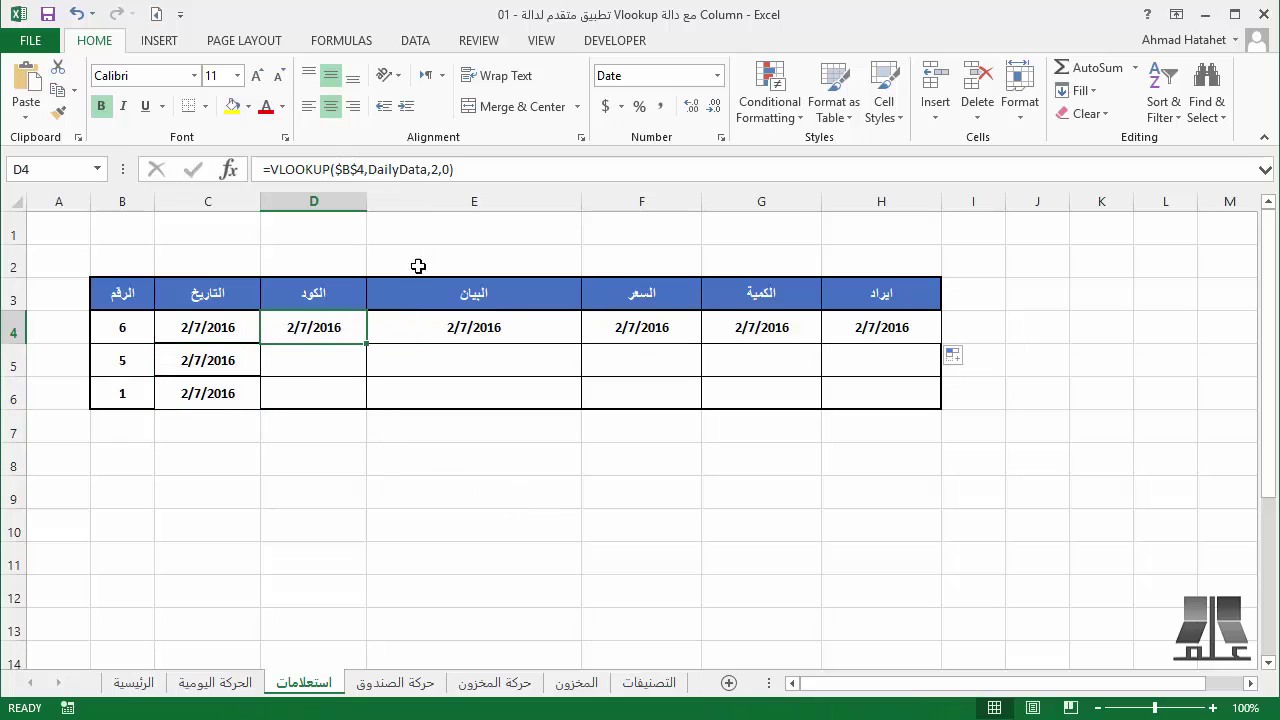
- Set the VLOOKUP column index to 3 in D4 and 4 in E4, so E4 shows منتج 6
click(436, 170)
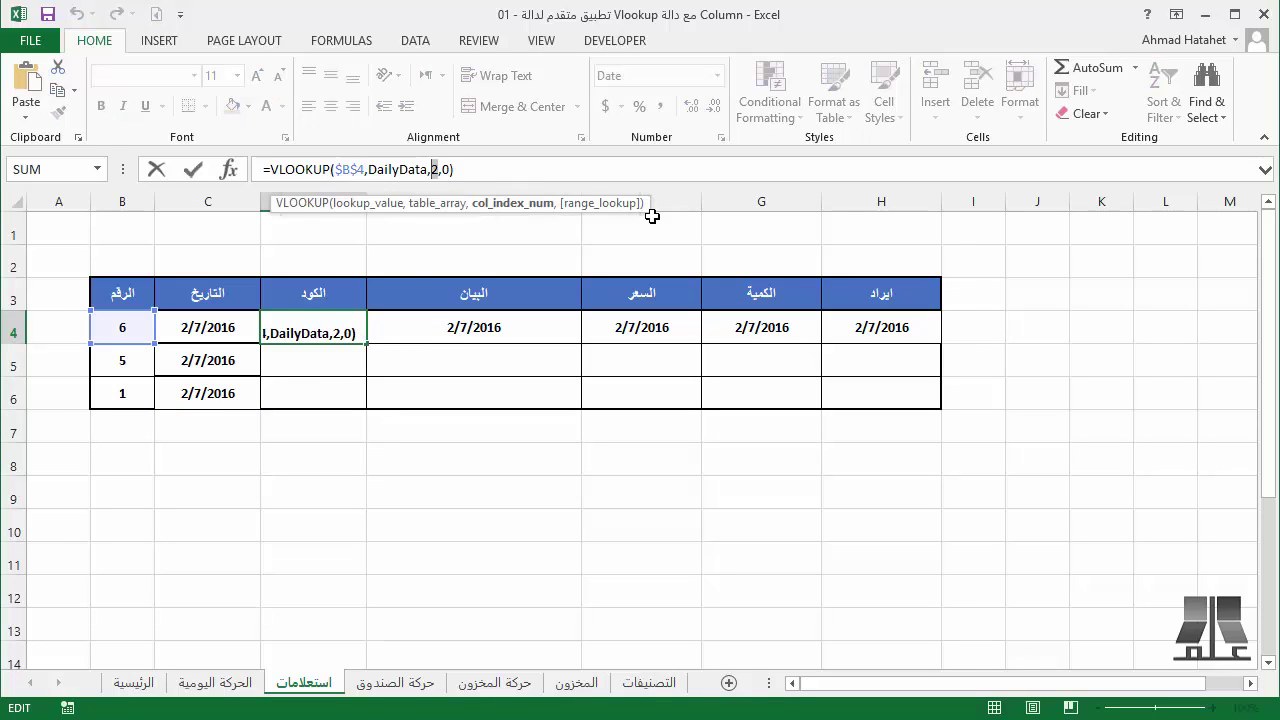
text(3)
key(Return)
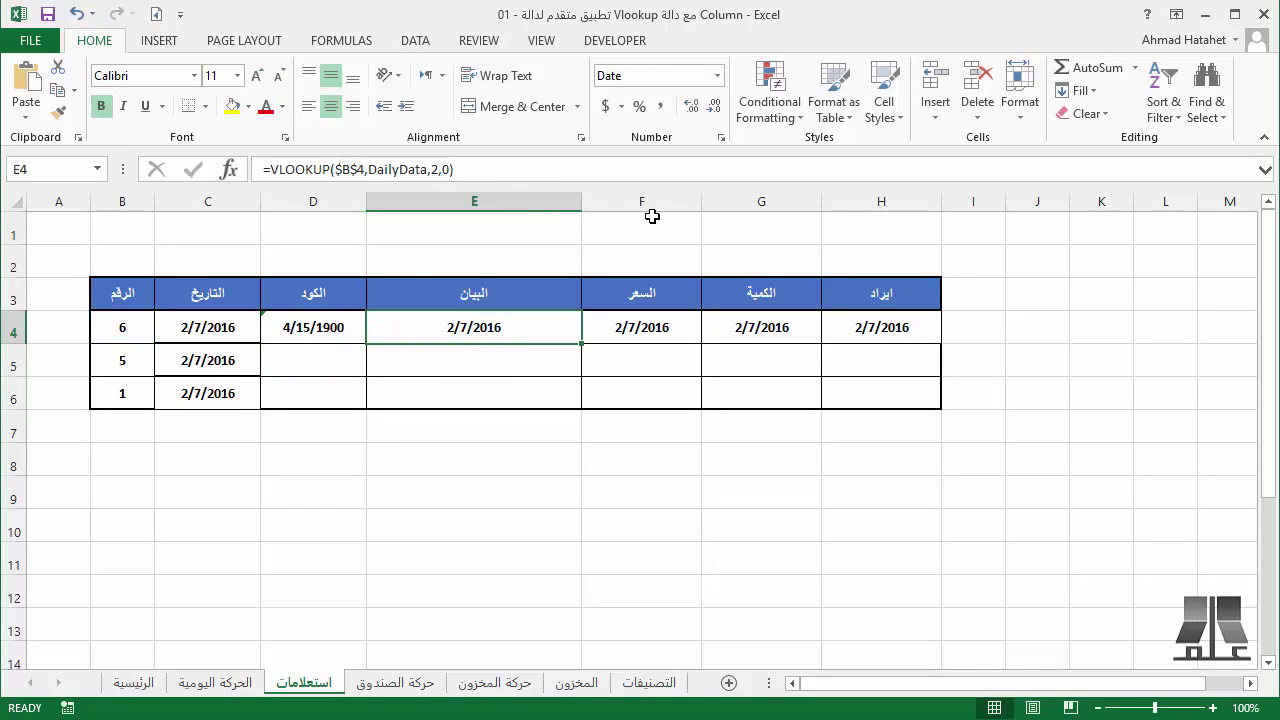
key(F2)
key(Left)
key(Left)
key(Left)
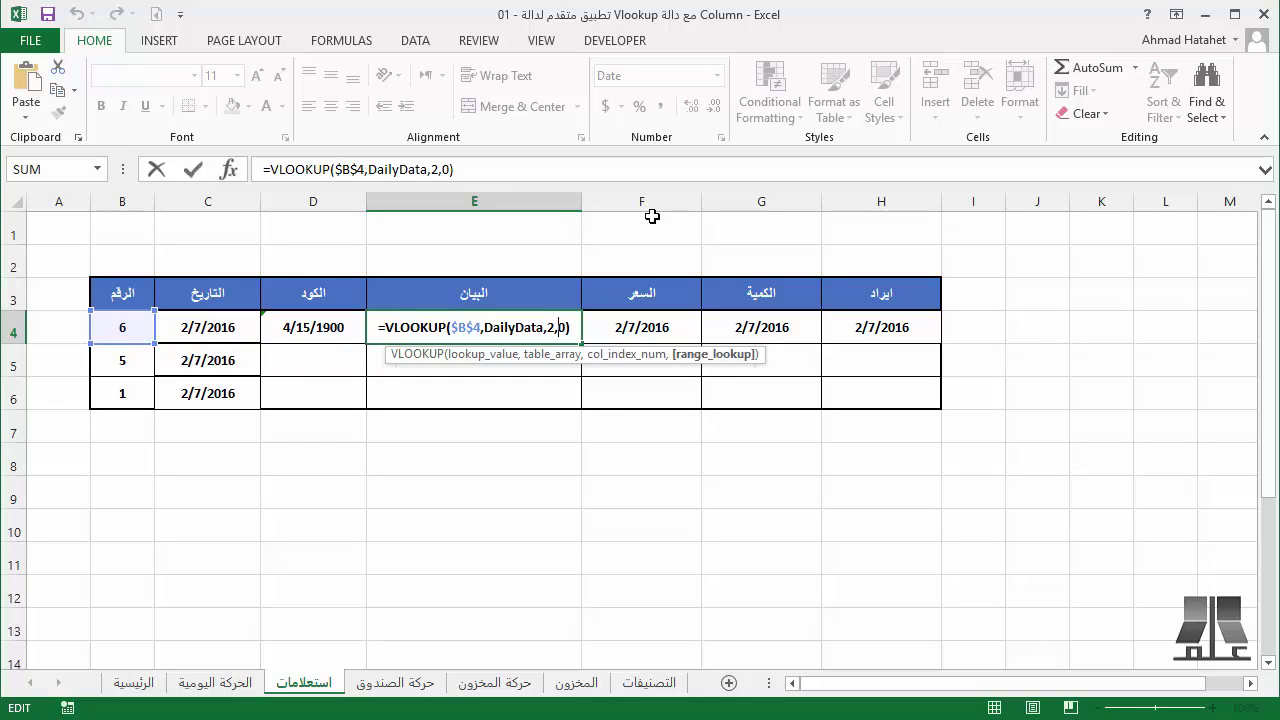
key(BackSpace)
text(4)
key(ctrl+Return)
key(Right)
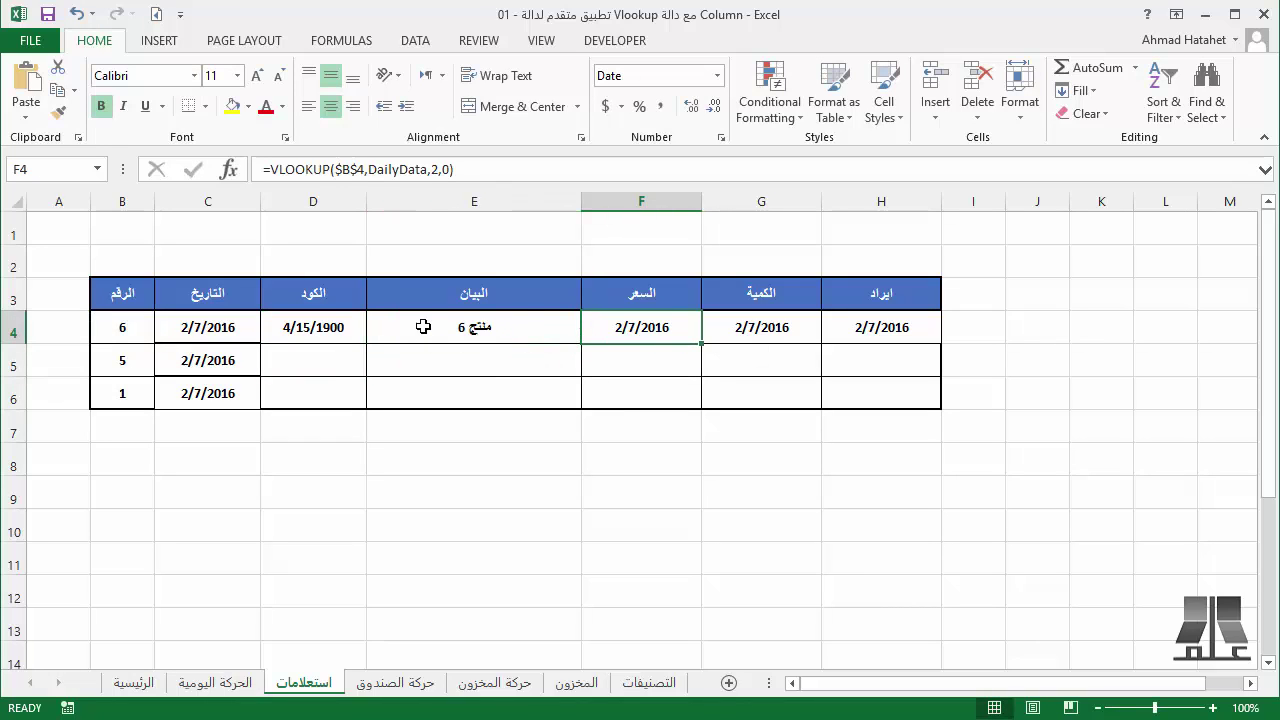
drag(340, 328, 900, 398)
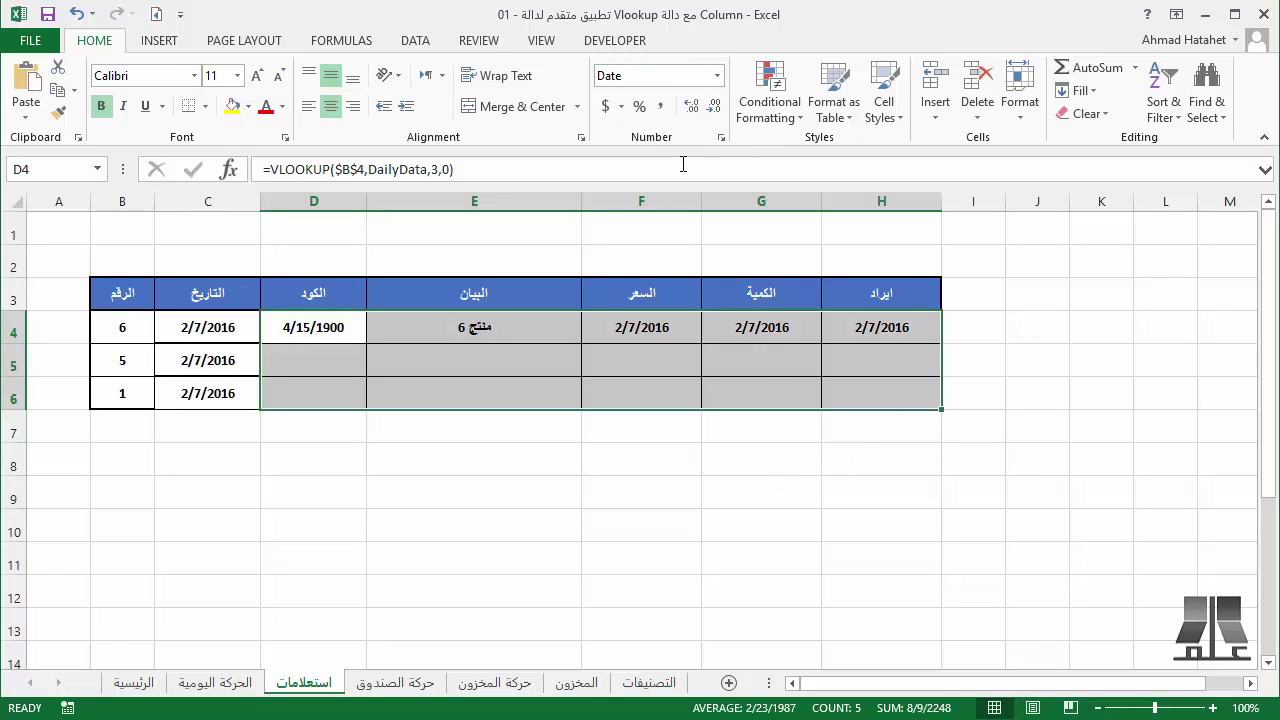
- Apply the General number format to D4:H6 so D4 shows code 106
key(ctrl+shift+asciitilde)
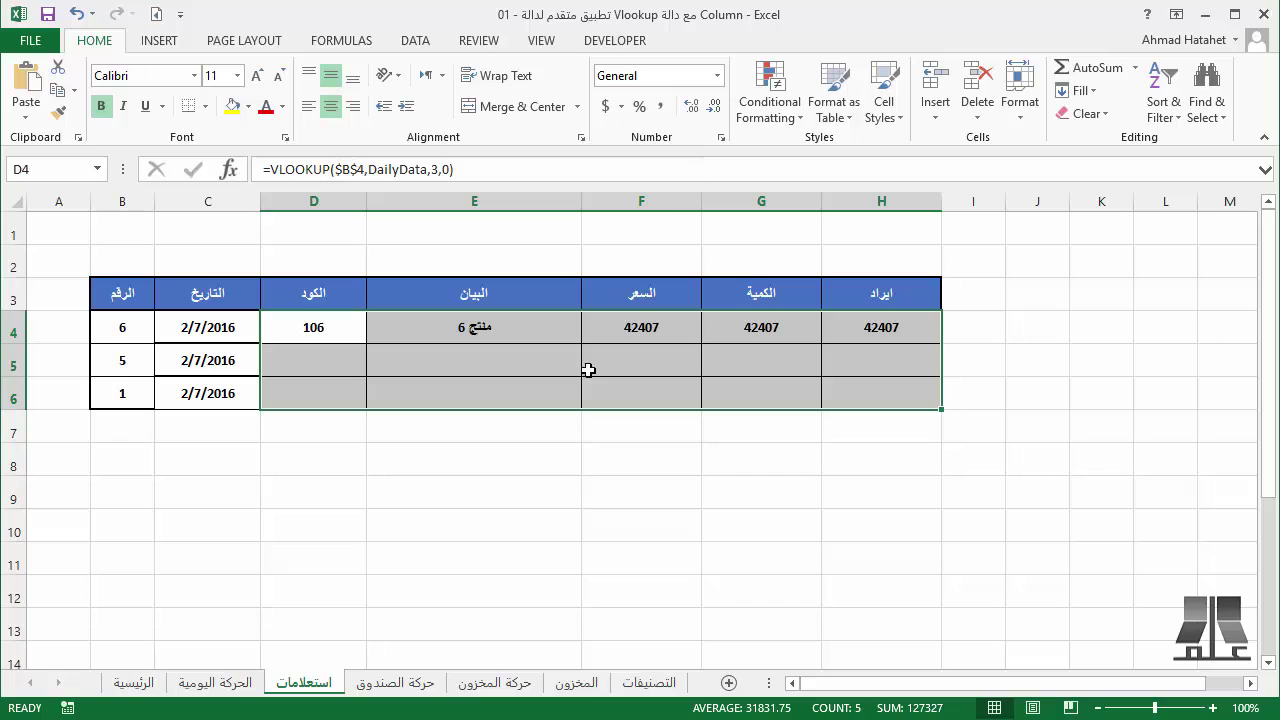
key(Right)
key(Right)
click(240, 326)
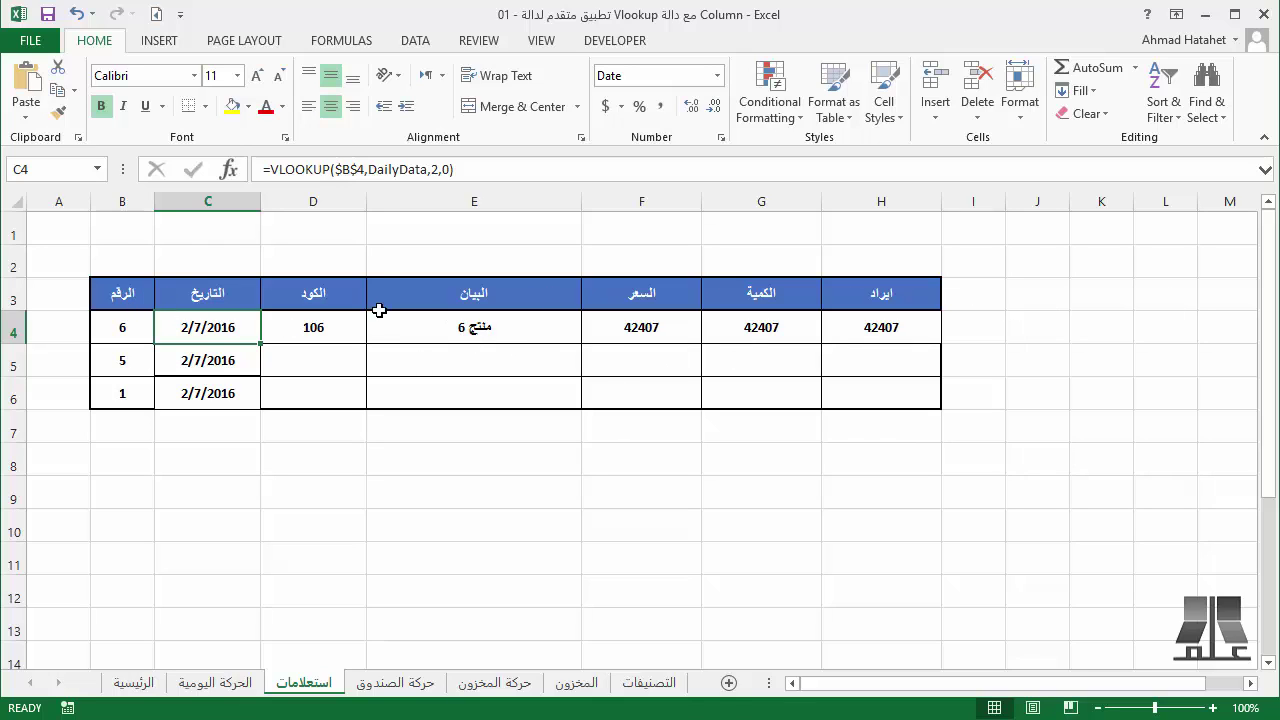
click(505, 479)
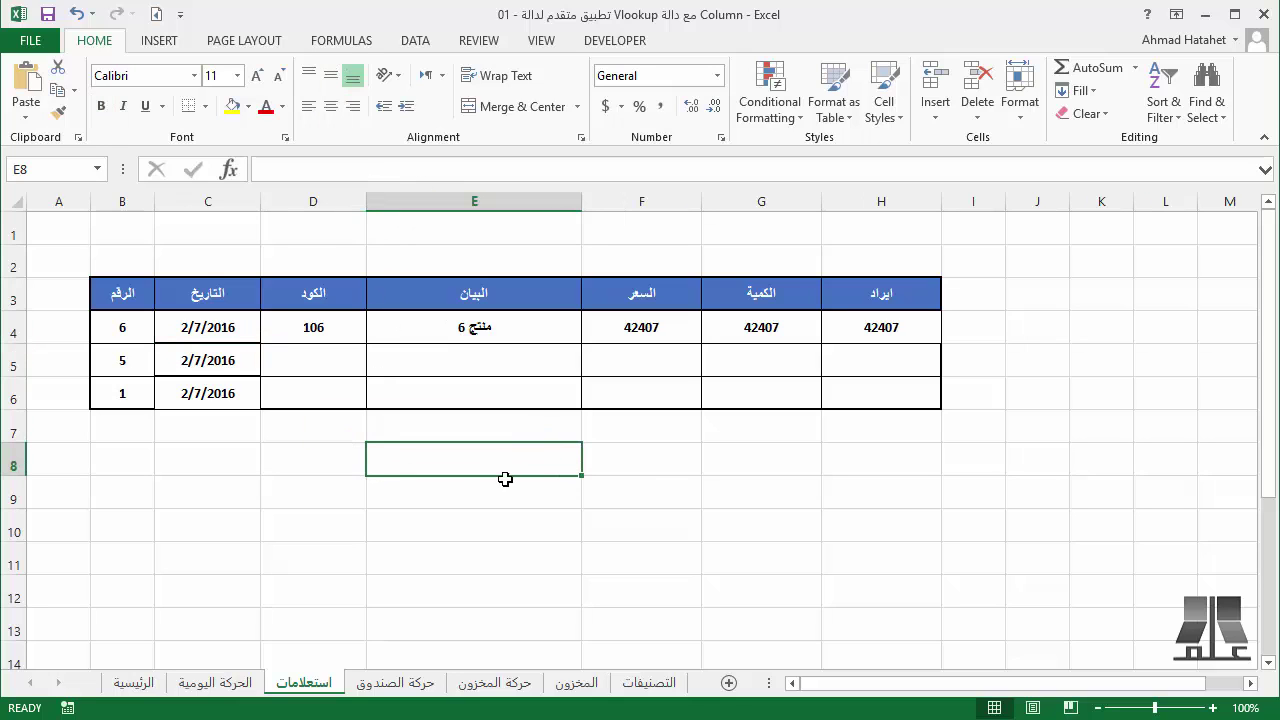
text(=)
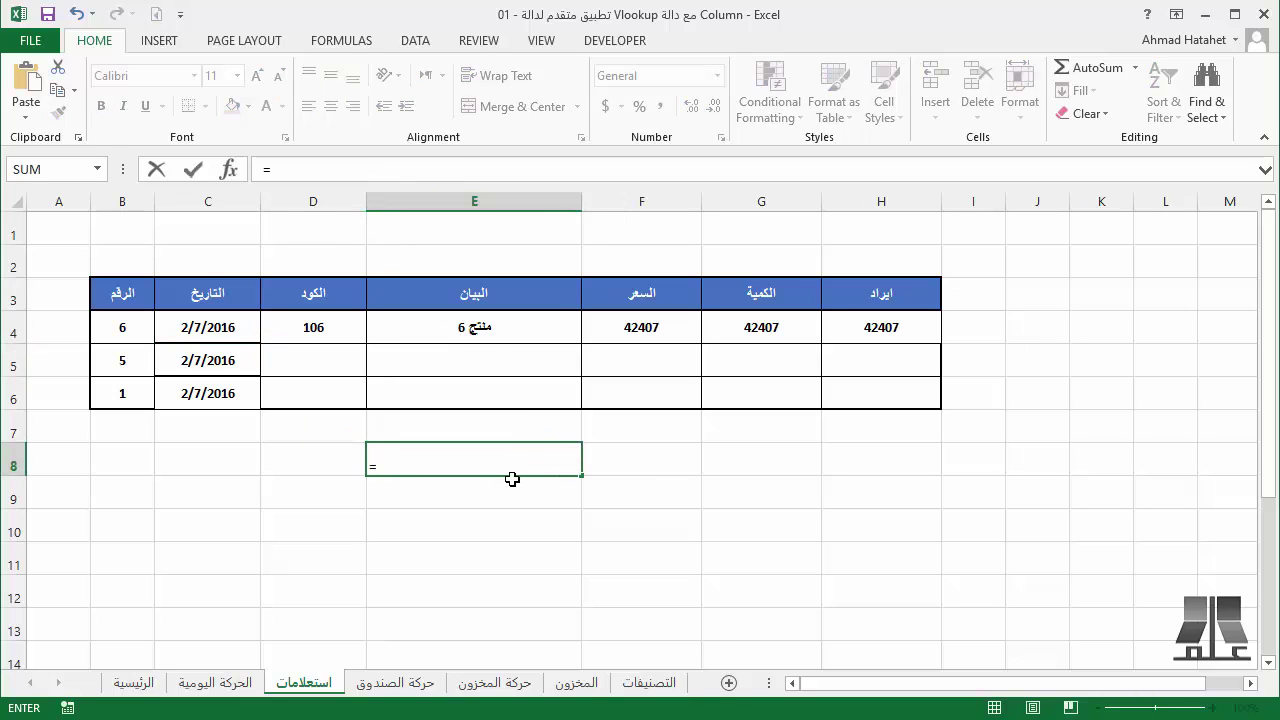
text(COLUMN()
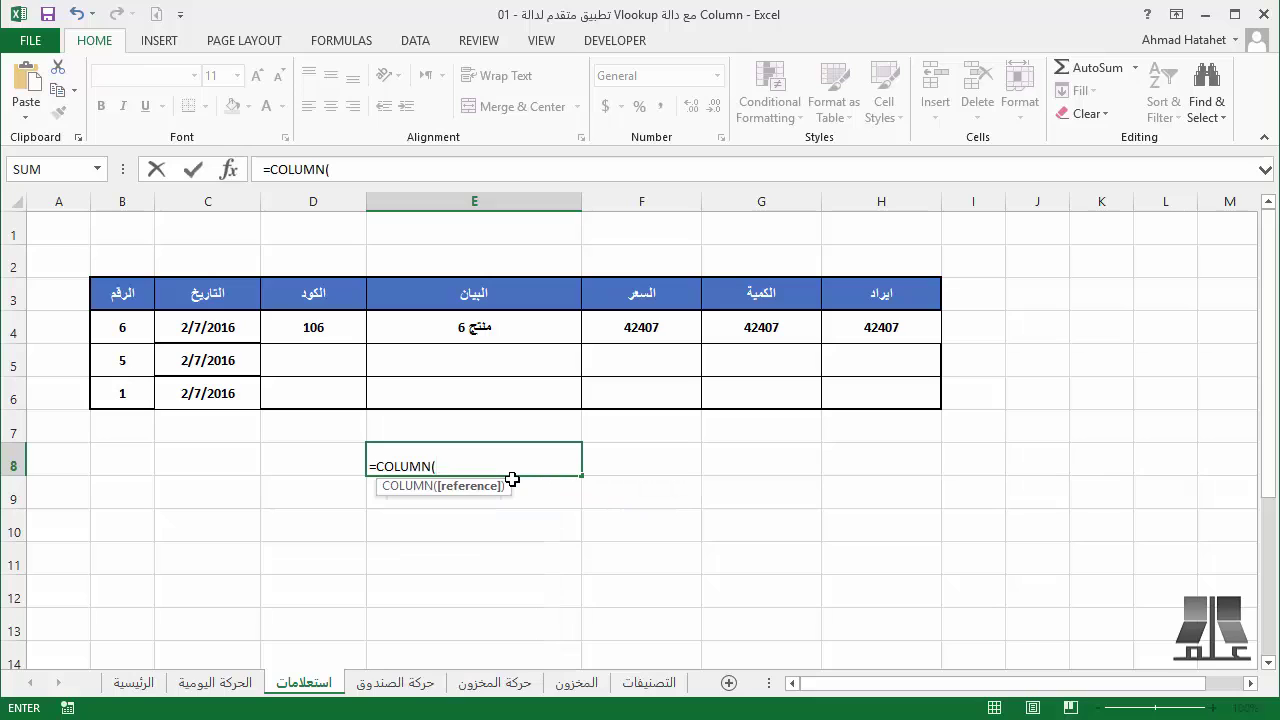
text())
key(ctrl+Return)
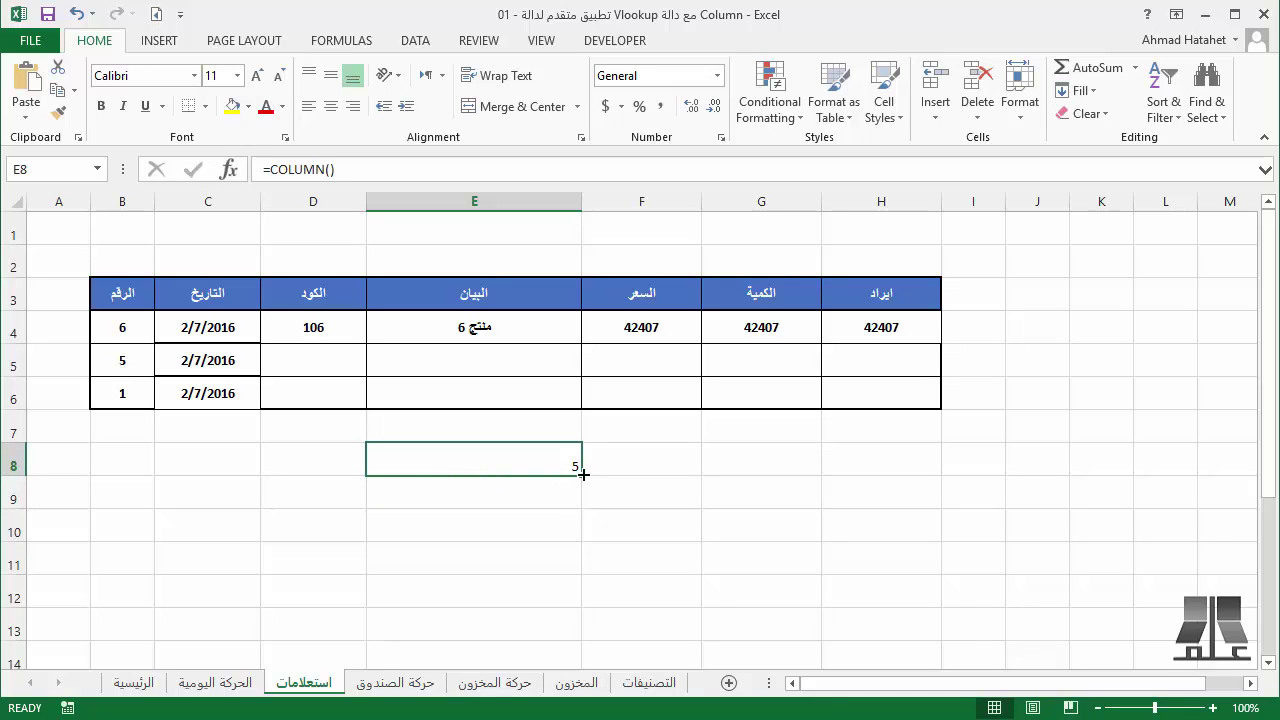
drag(582, 475, 34, 466)
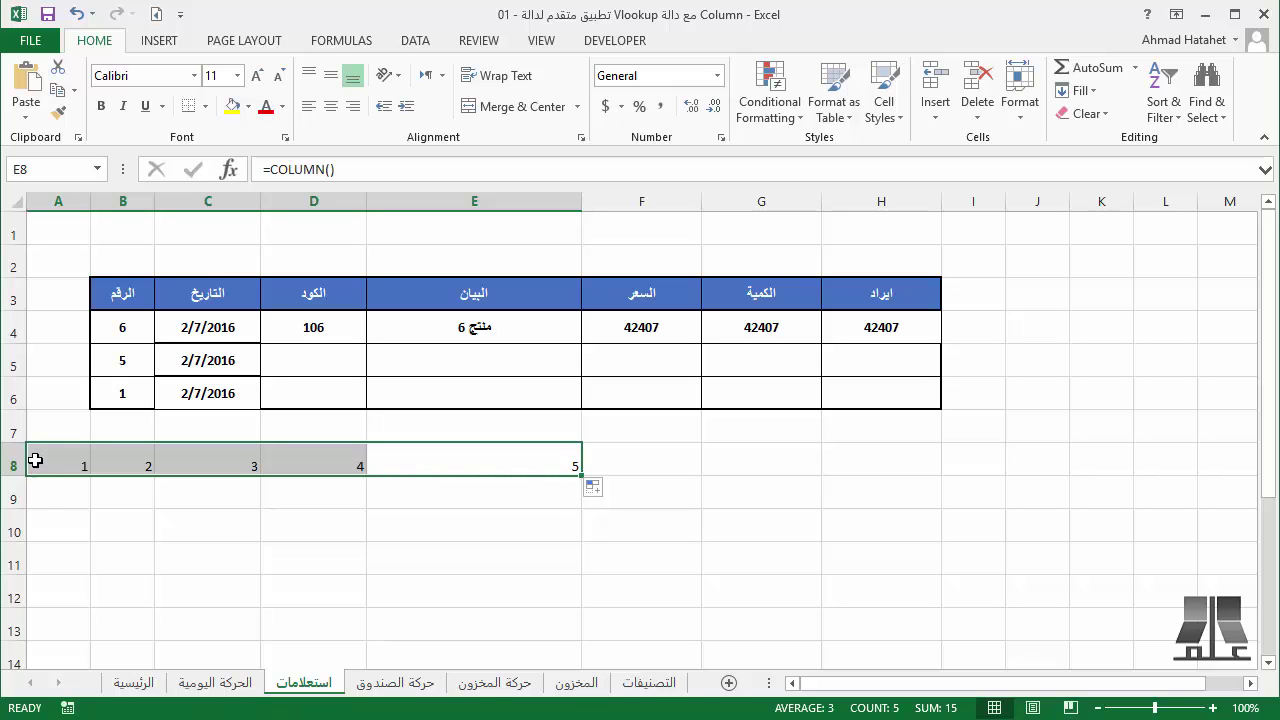
click(492, 495)
click(491, 461)
click(507, 498)
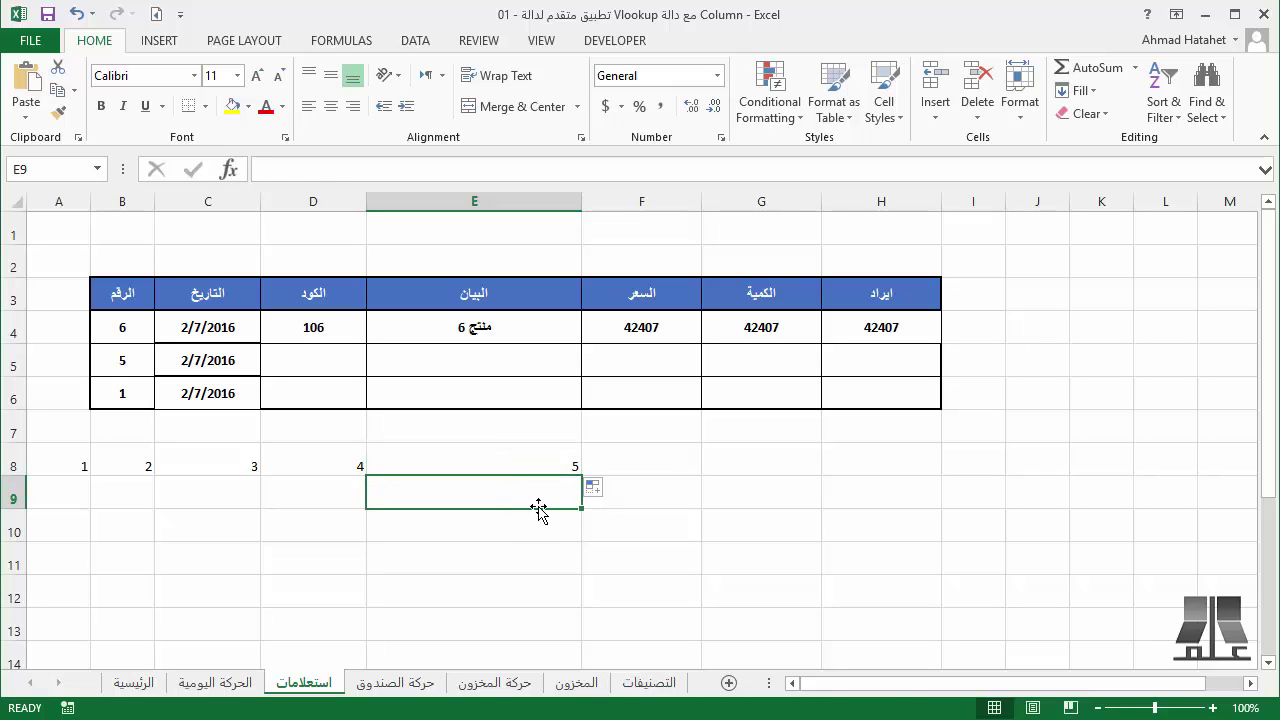
text(=col)
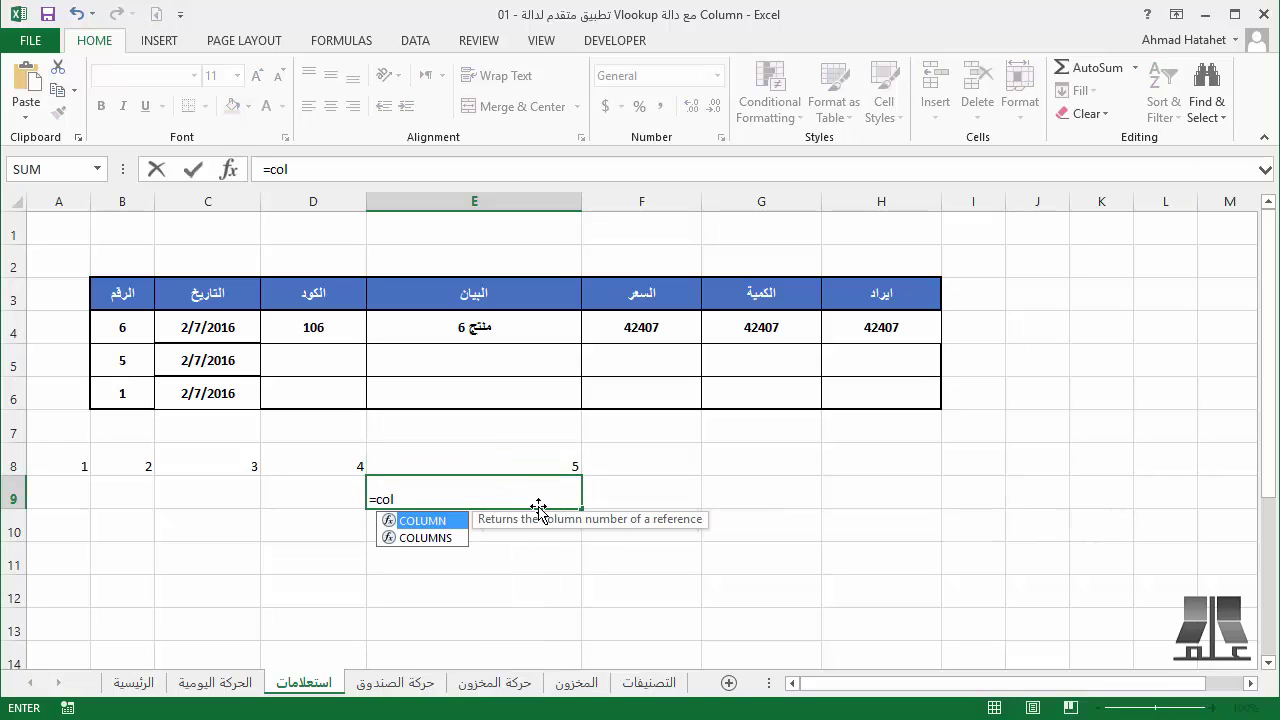
key(Tab)
click(884, 490)
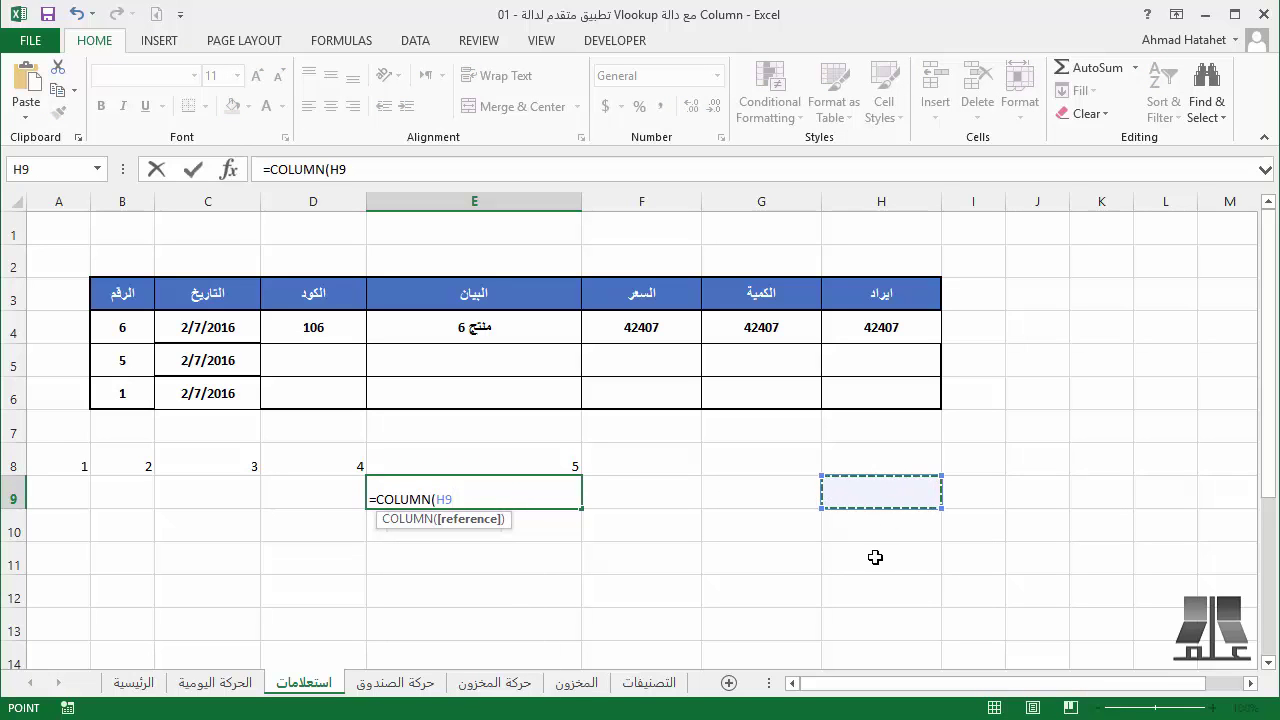
key(Return)
click(536, 498)
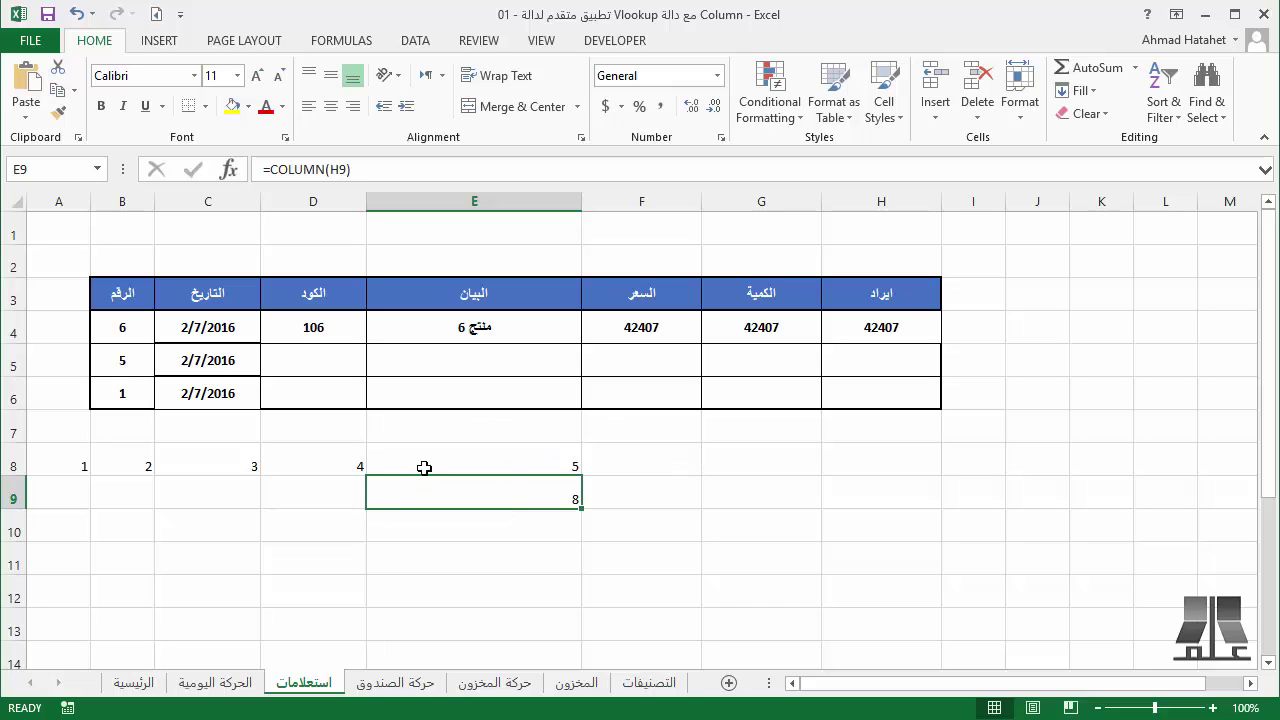
mouse_move(423, 466)
mouse_down()
mouse_move(66, 498)
mouse_move(66, 511)
mouse_up()
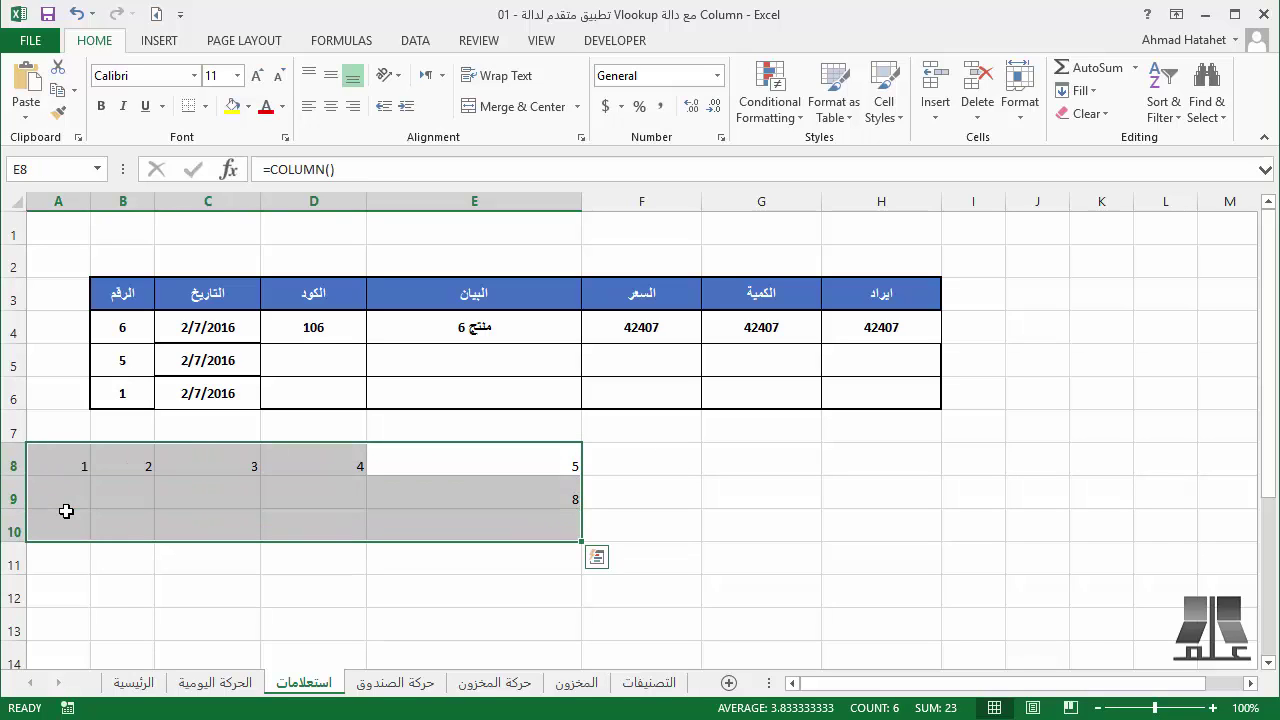
- Replace C4's fixed column index 2 with COLUMN()-1, previewing that COLUMN() evaluates to 3
click(218, 332)
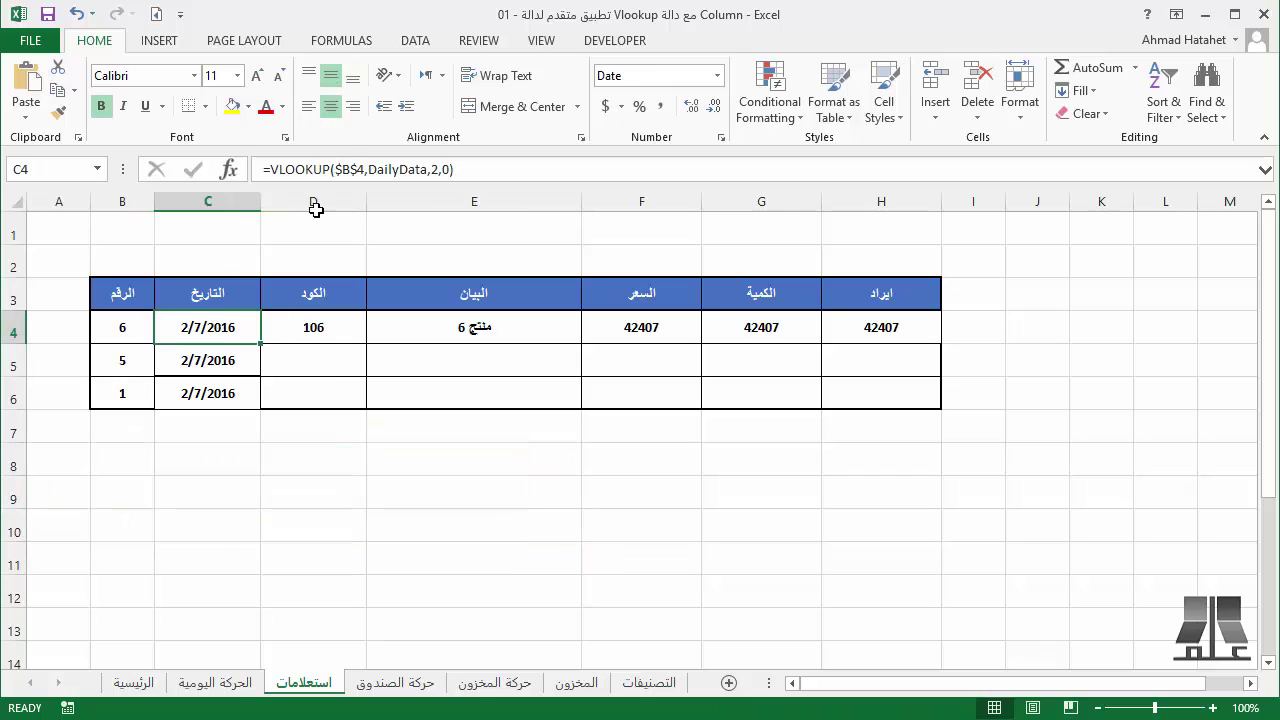
click(435, 170)
double_click(435, 170)
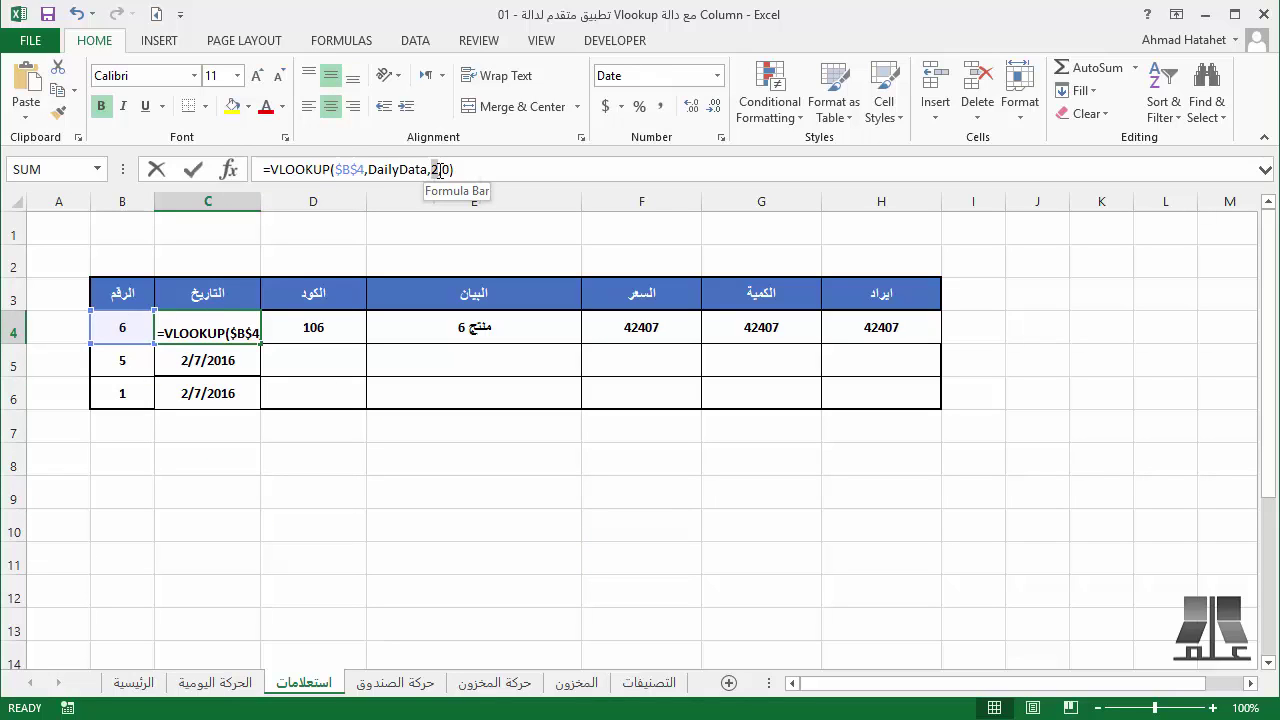
text(c)
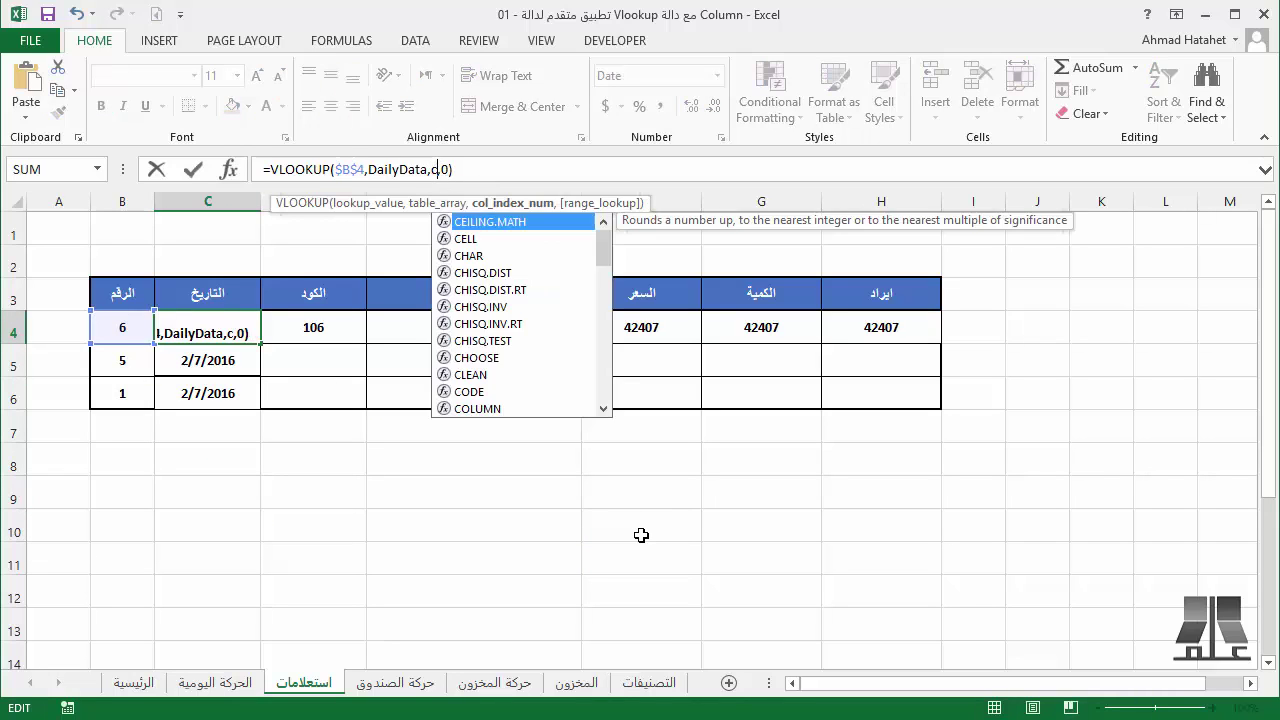
text(ol)
key(Tab)
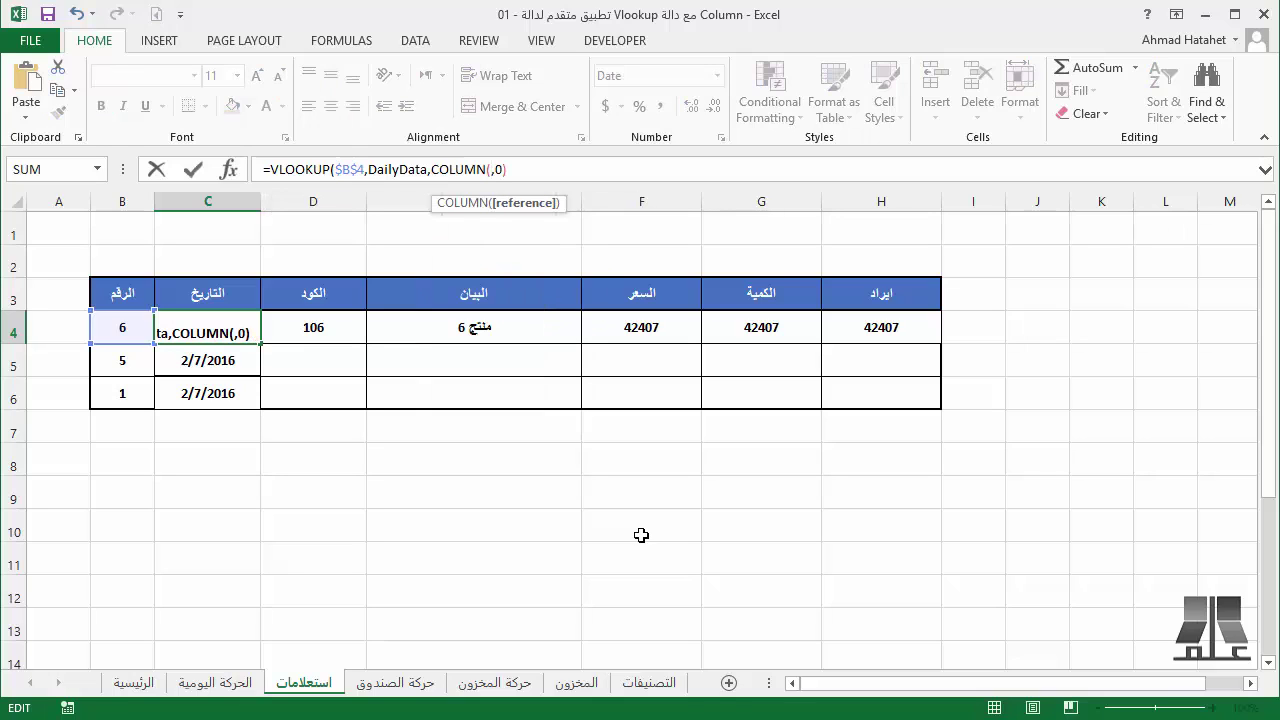
text())
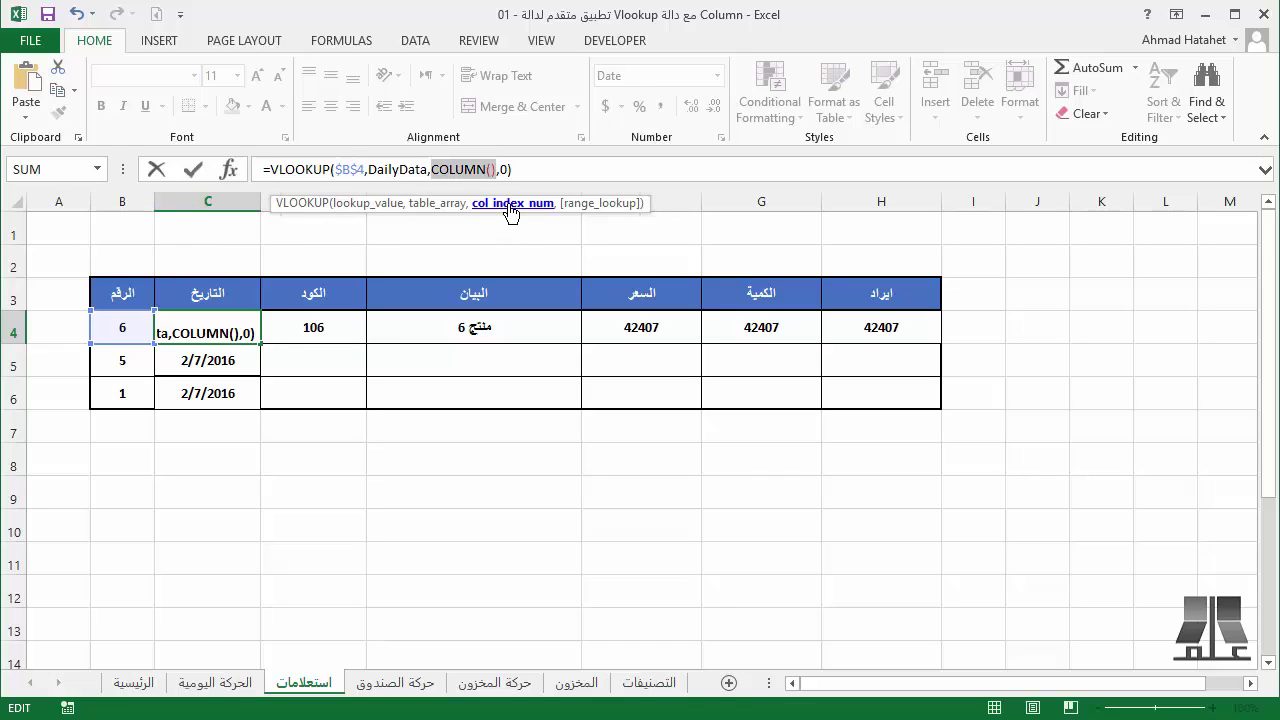
key(F9)
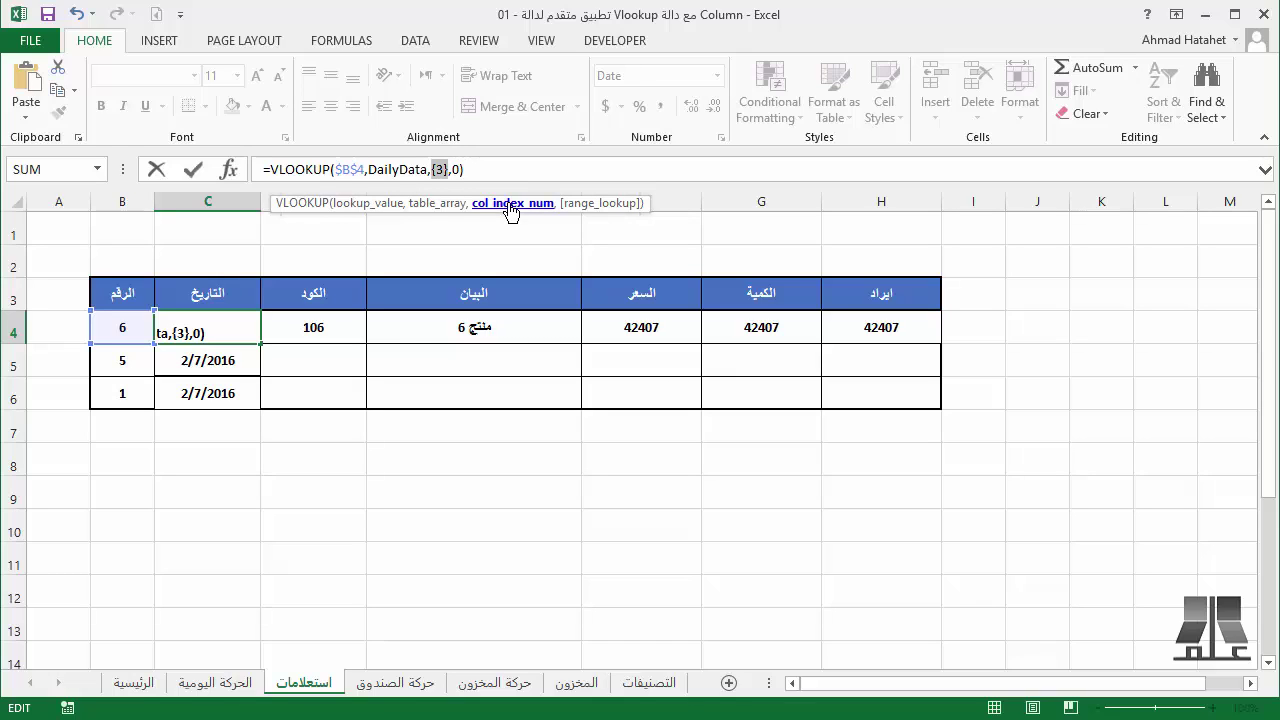
key(ctrl+z)
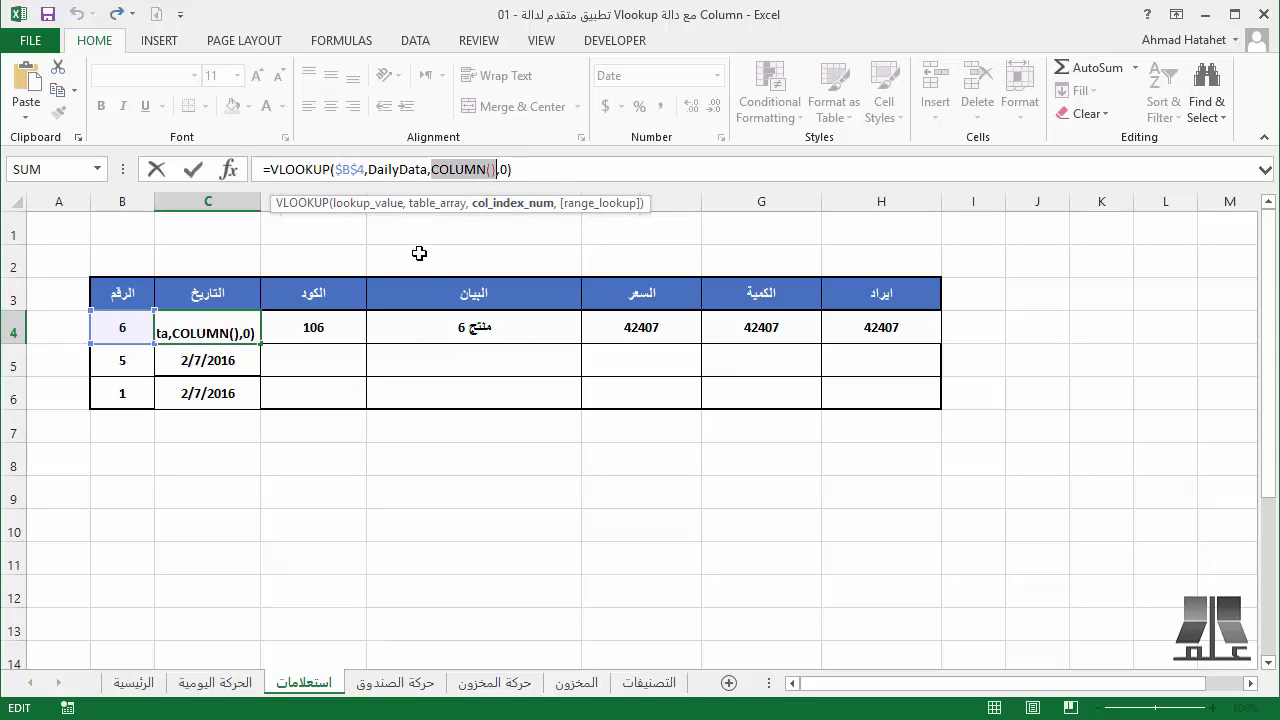
click(497, 170)
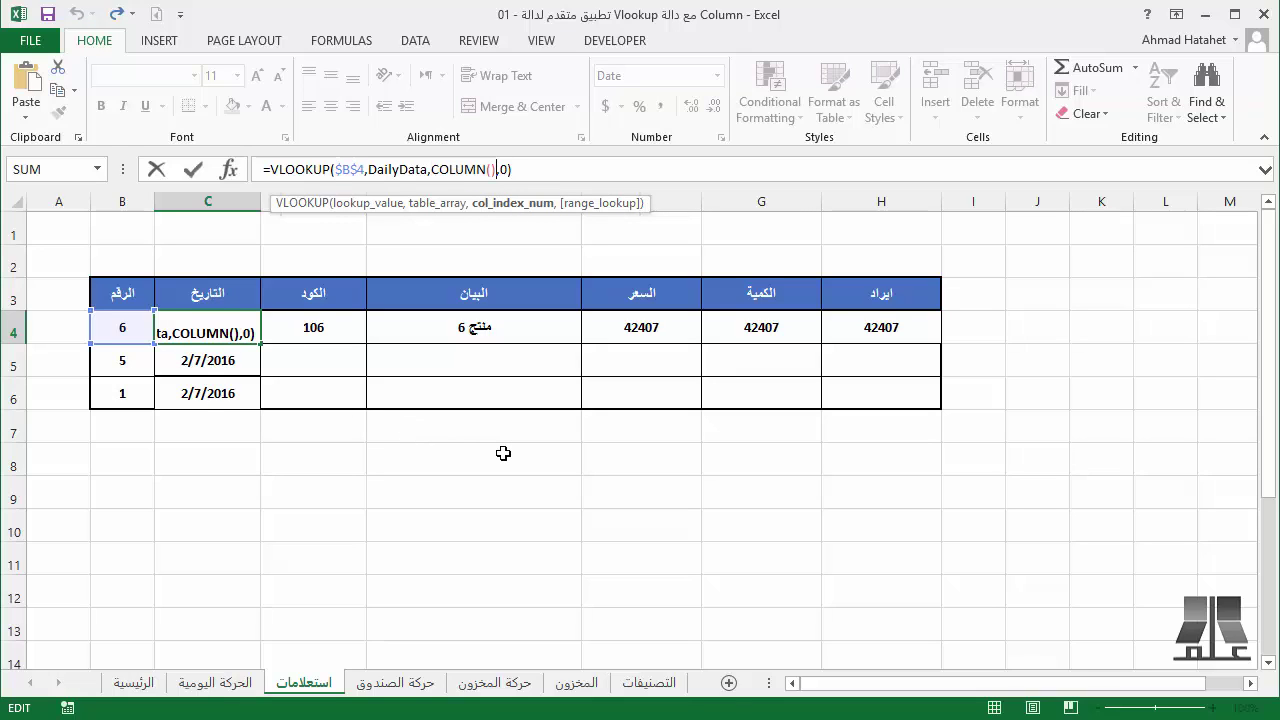
text(-)
text(1)
key(Return)
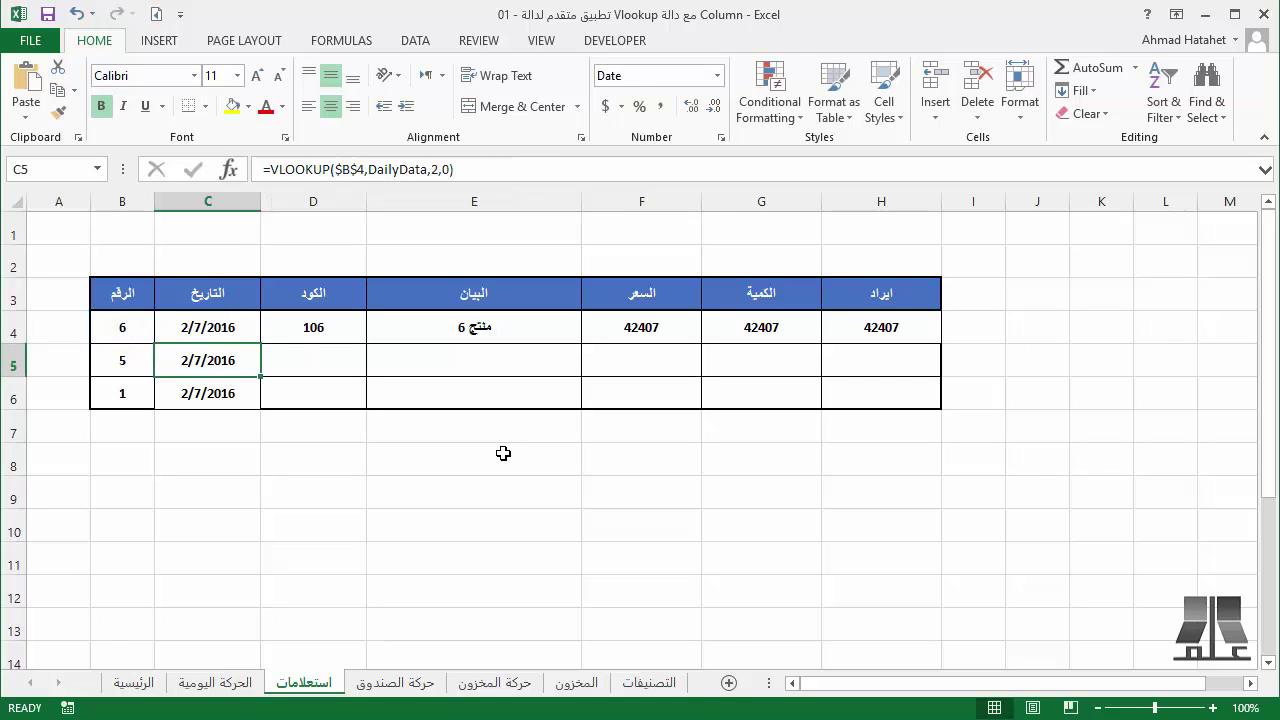
- Copy C4's COLUMN()-1 formula across to H4 and show D4:H6 as General numbers
key(Up)
drag(261, 343, 880, 332)
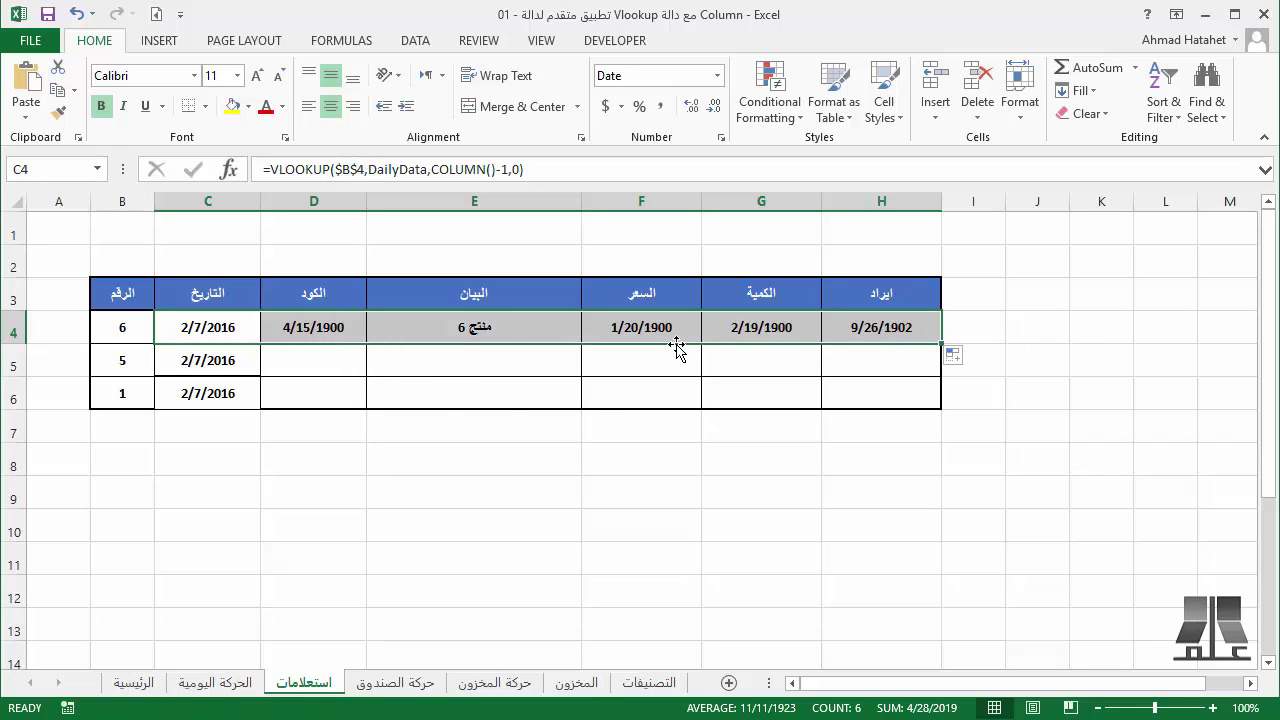
click(346, 336)
drag(699, 370, 886, 379)
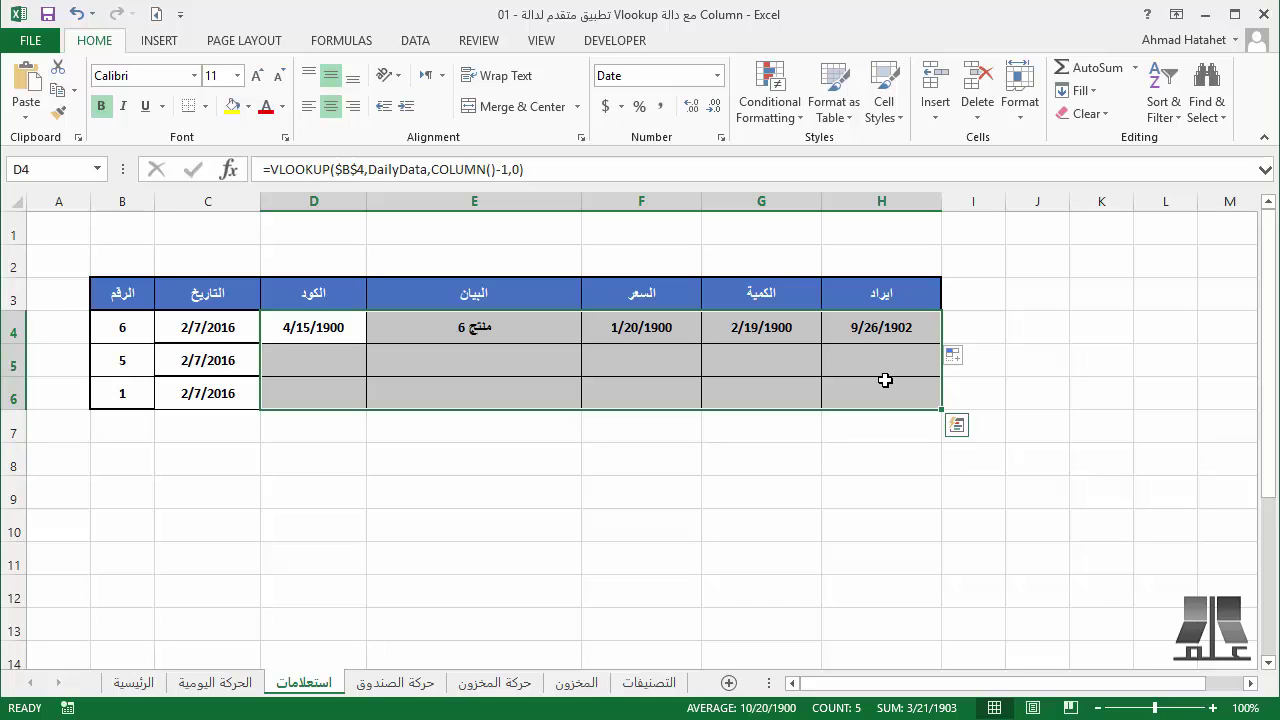
key(alt+shift+F10)
key(Return)
- Fill the row 4 formulas D4:H4 down through row 6
drag(900, 330, 300, 330)
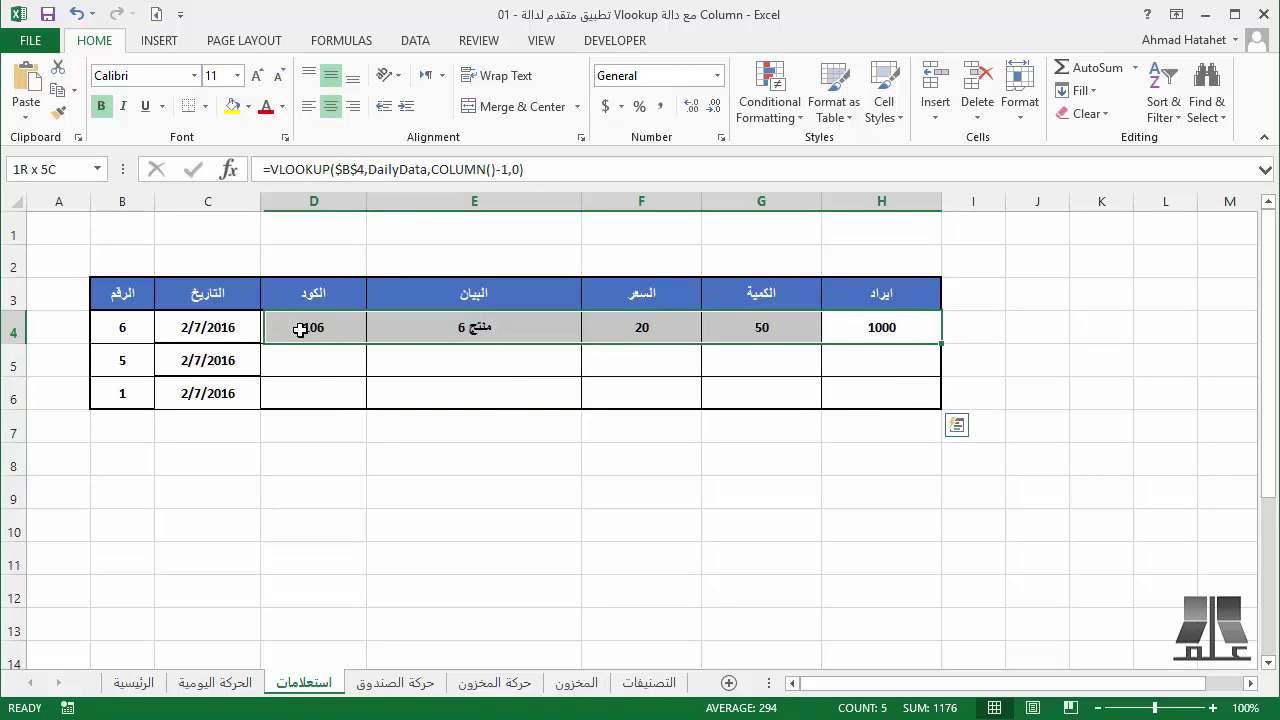
drag(941, 343, 941, 408)
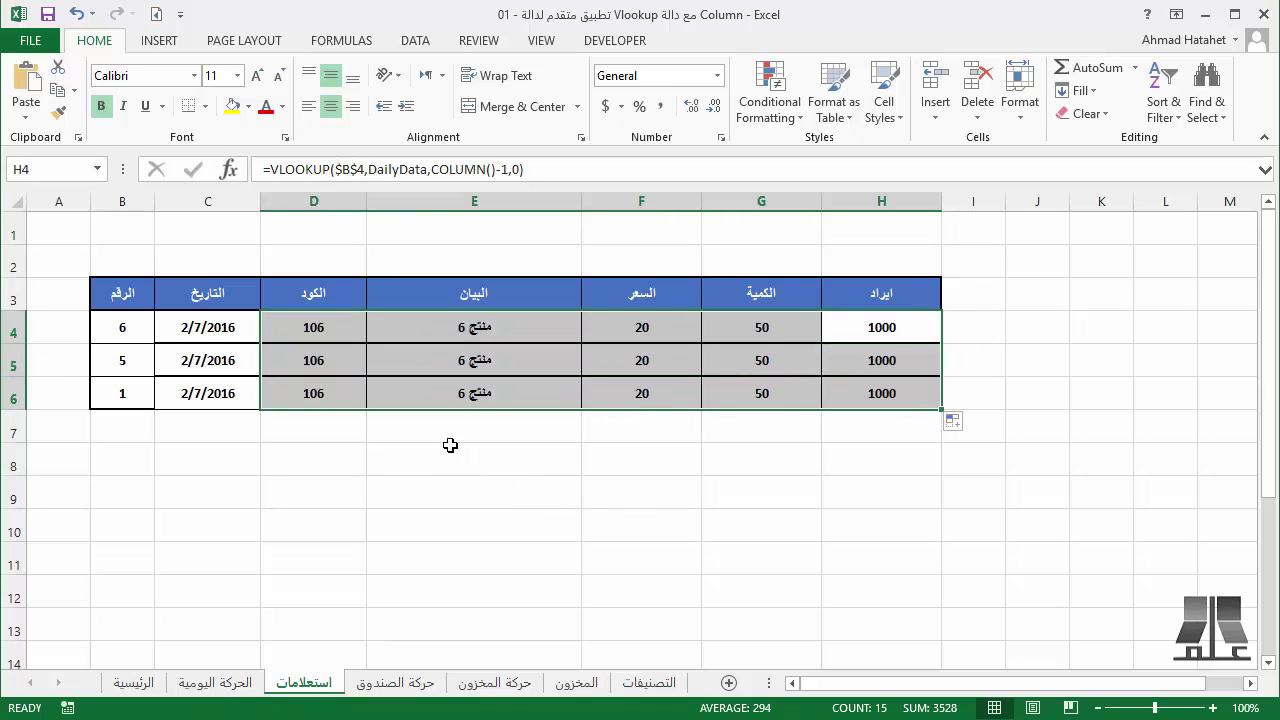
click(204, 327)
click(355, 169)
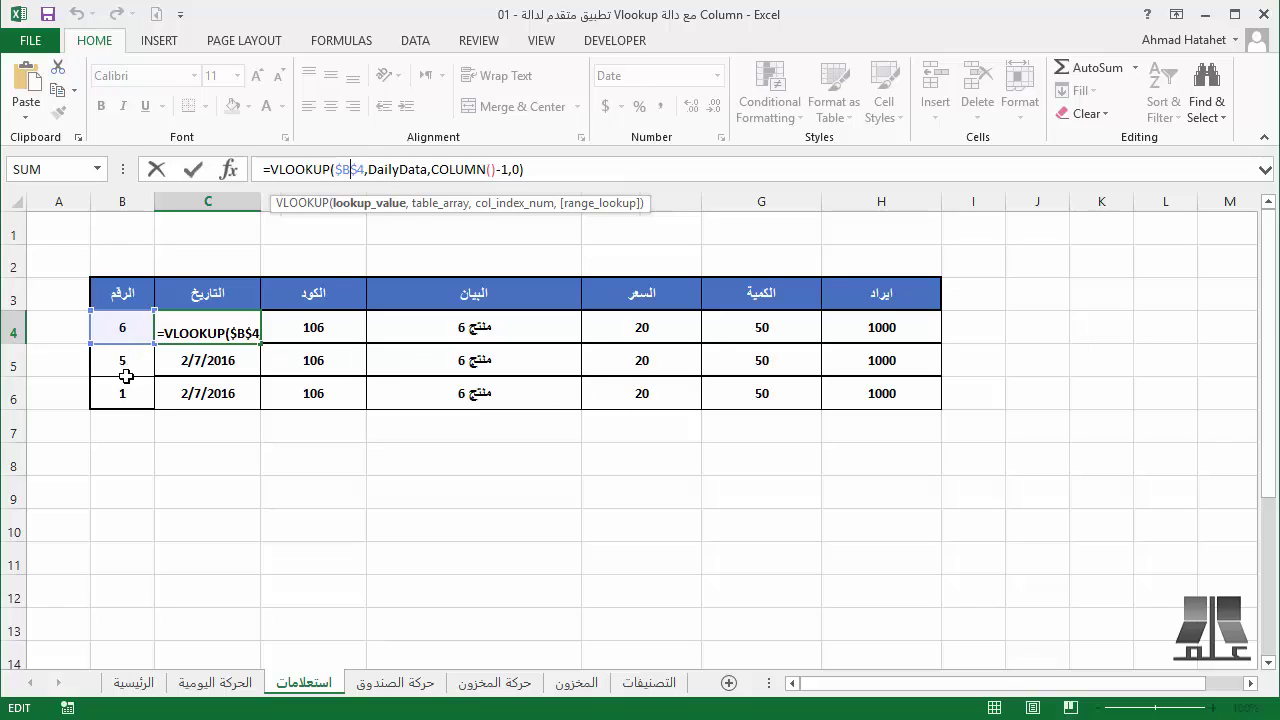
- Change C4's lookup reference from $B$4 to the column-locked $B4
key(F4)
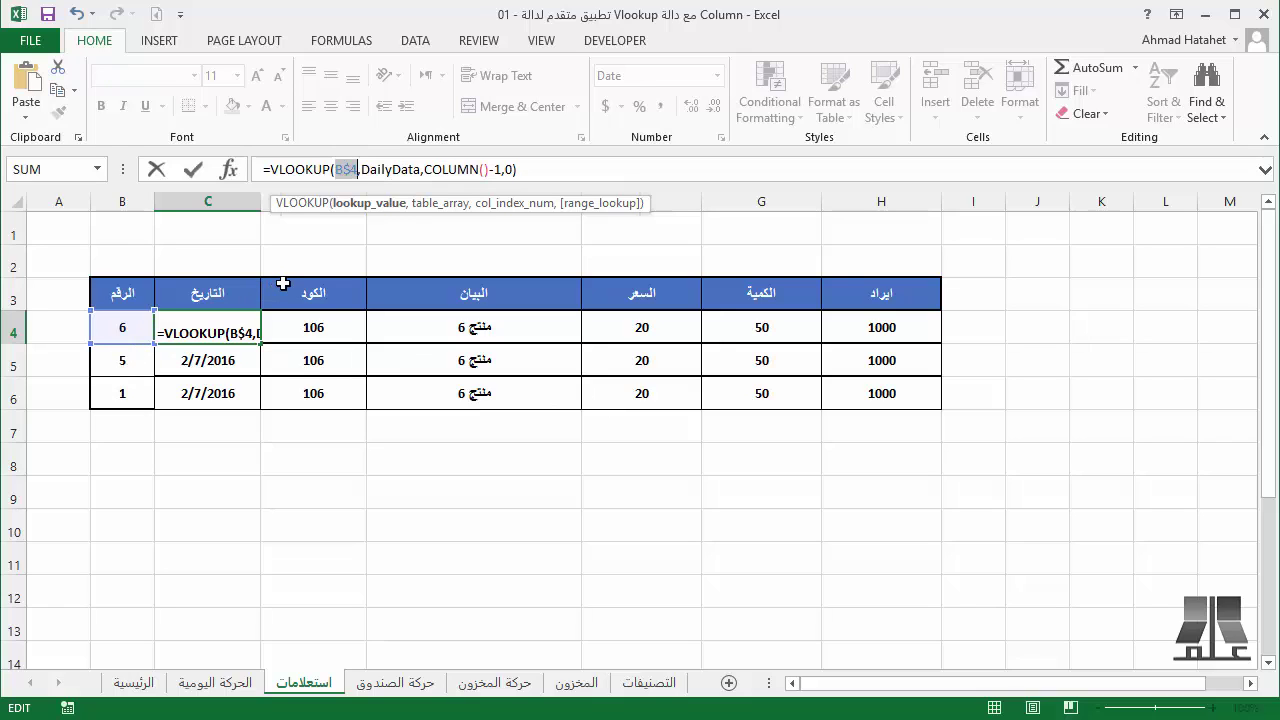
key(F4)
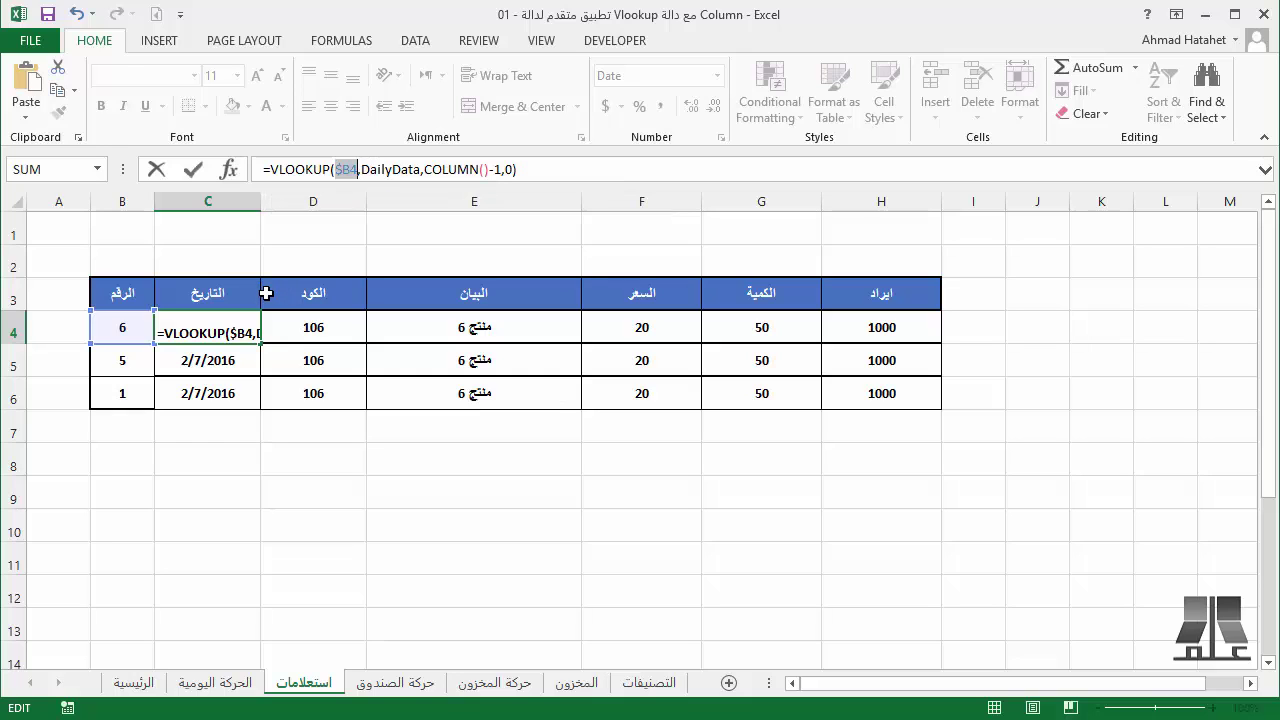
key(Return)
- Refill the formula through H6 as General numbers, returning codes 106, 105, 101, then view الحركة اليومية
click(208, 330)
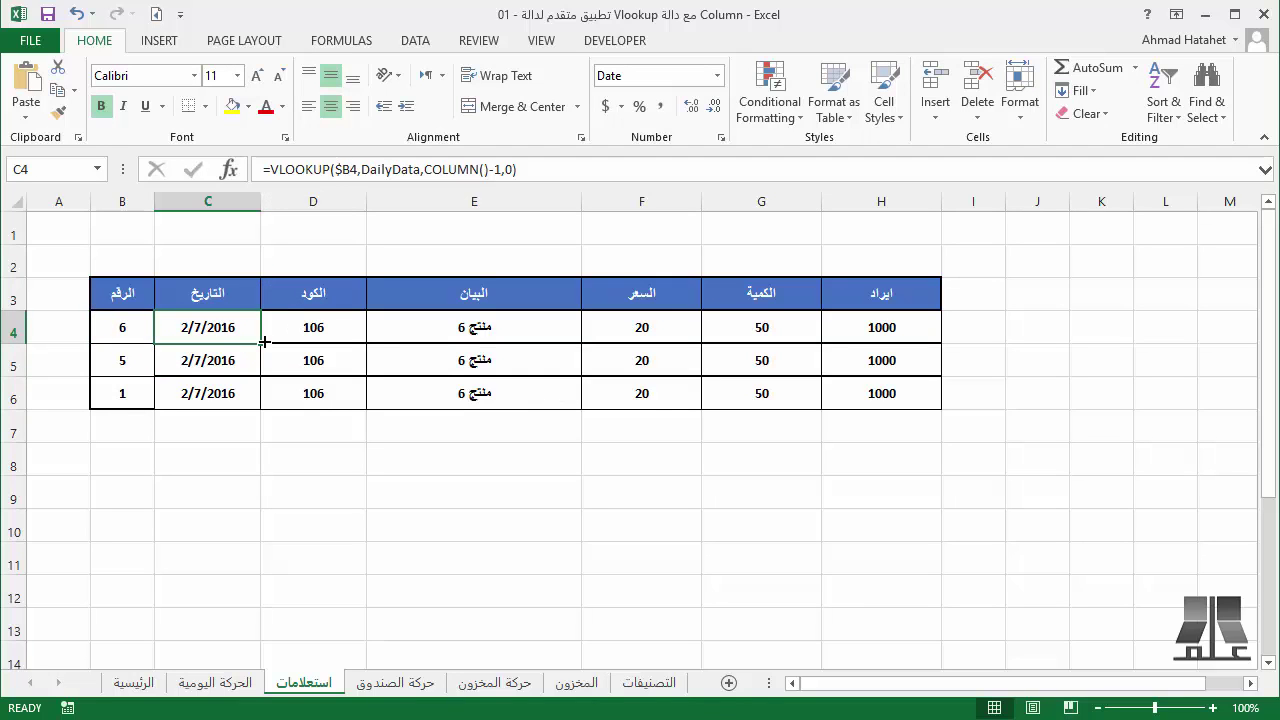
mouse_move(263, 342)
mouse_down()
mouse_move(942, 343)
mouse_move(930, 398)
mouse_up()
drag(310, 323, 846, 395)
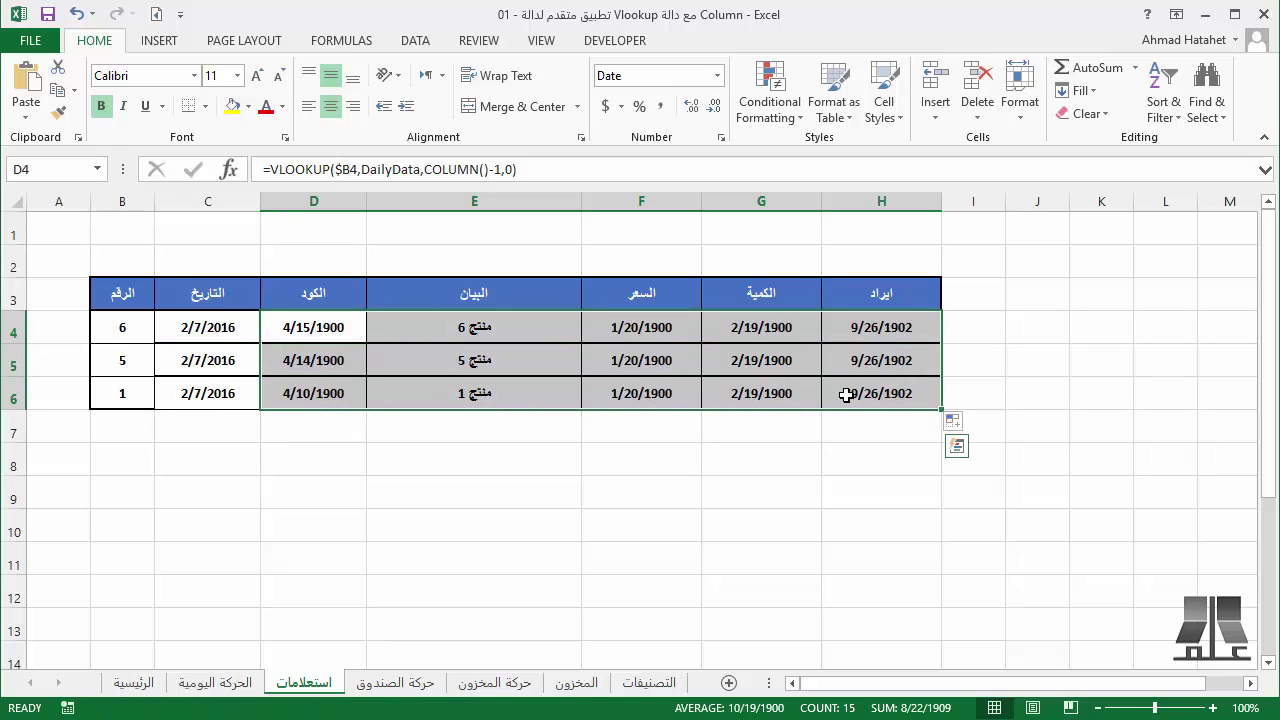
key(ctrl+shift+grave)
click(440, 517)
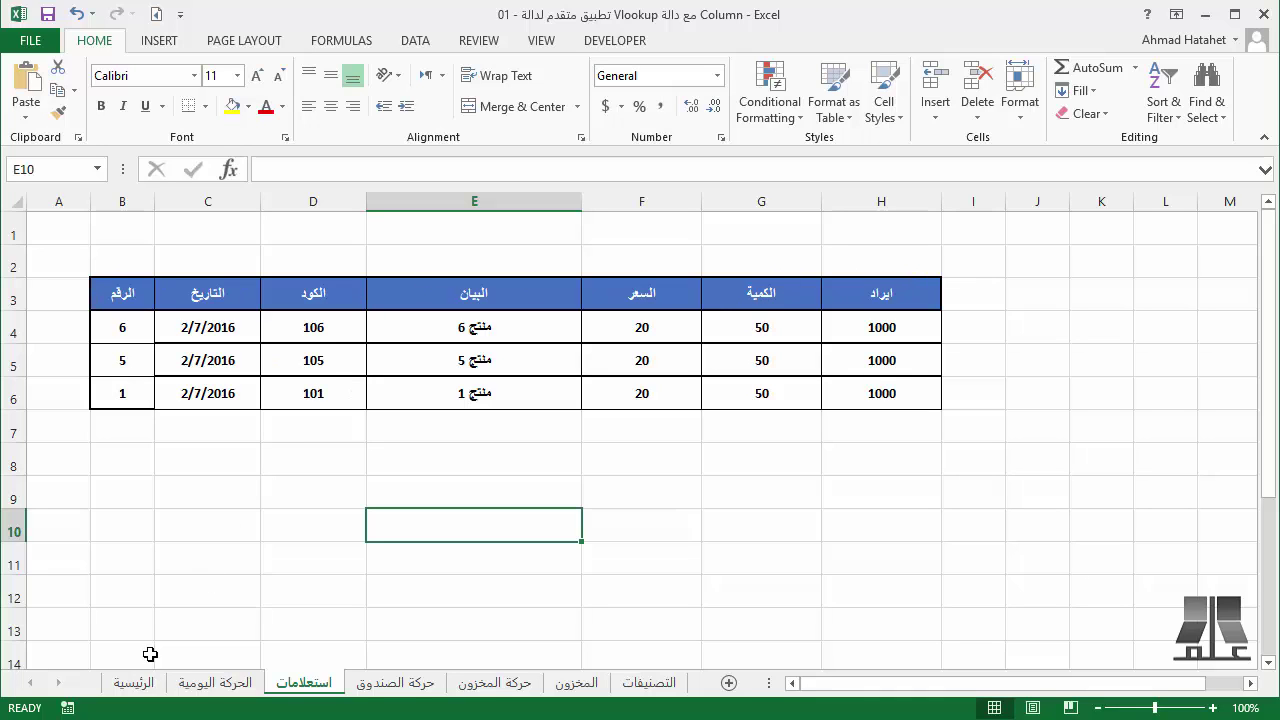
click(197, 684)
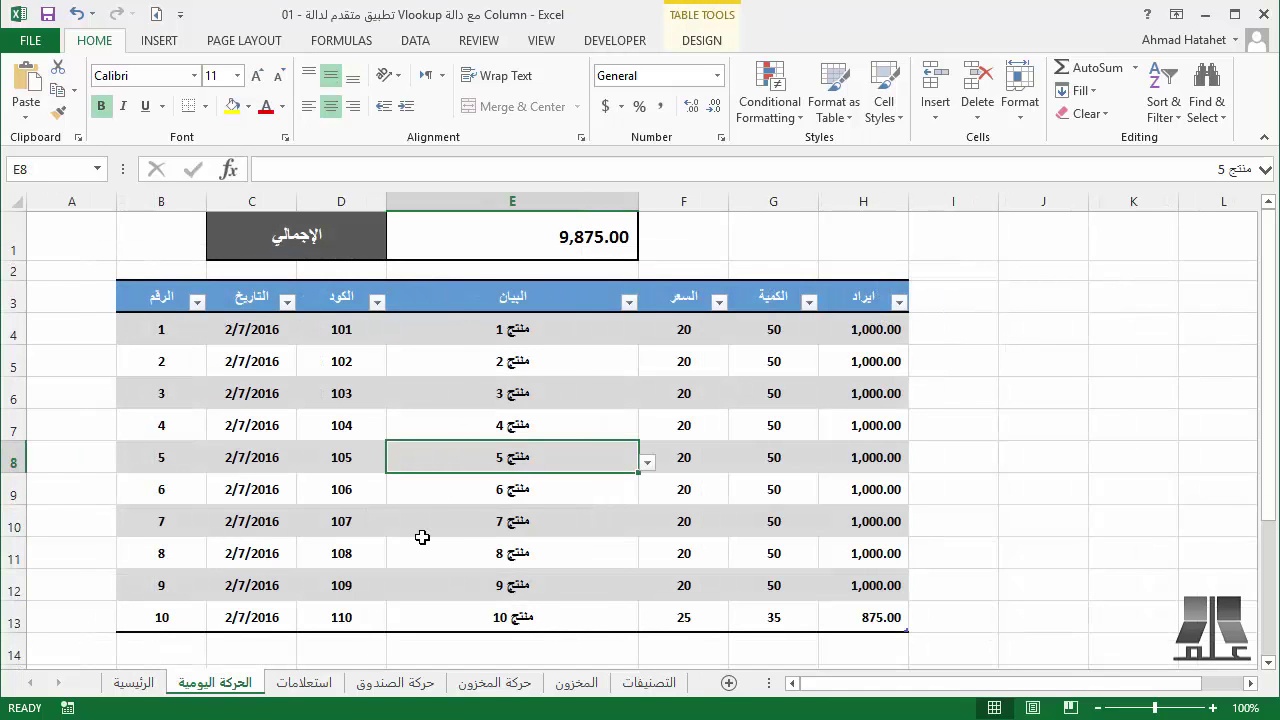